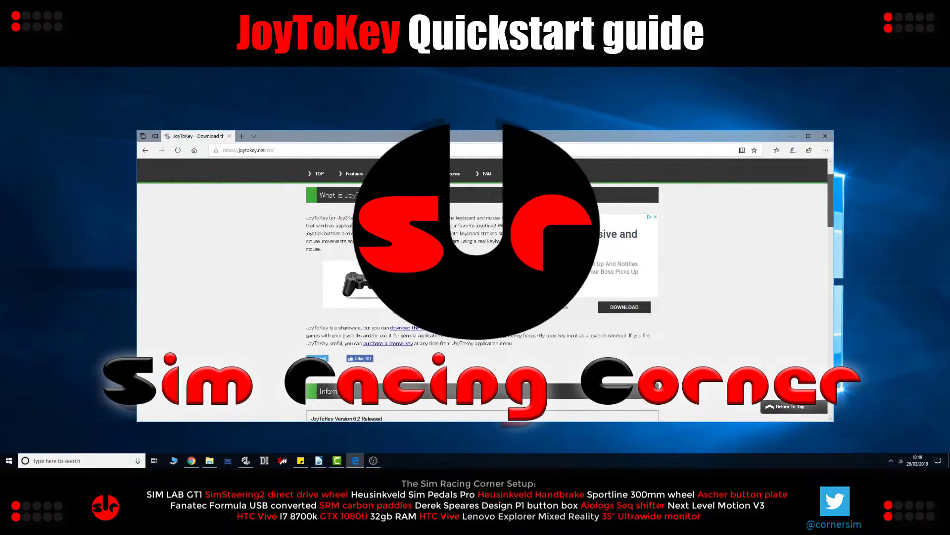
# Read down the JoyToKey introduction and Basic Features pages, then return to the top.
pyautogui.scroll(-2, 482, 287)
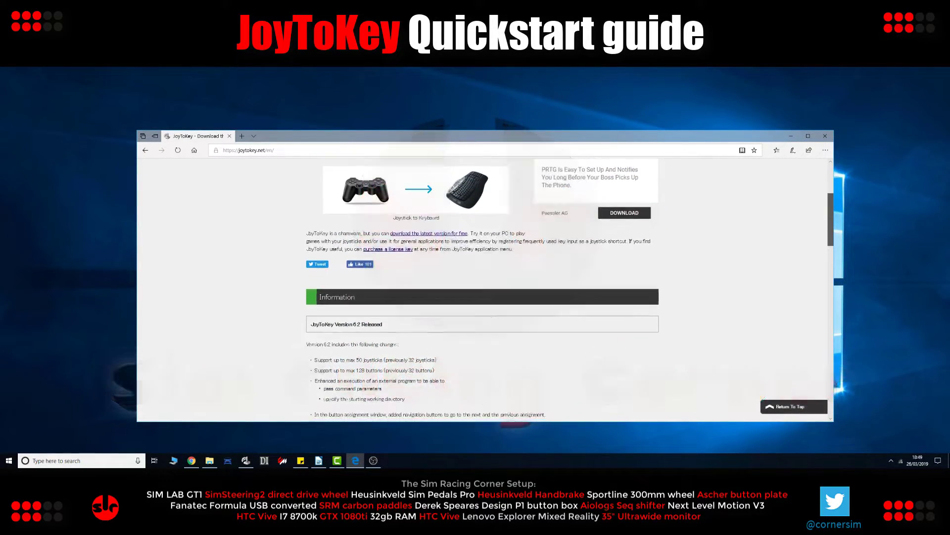
pyautogui.scroll(-3, 483, 289)
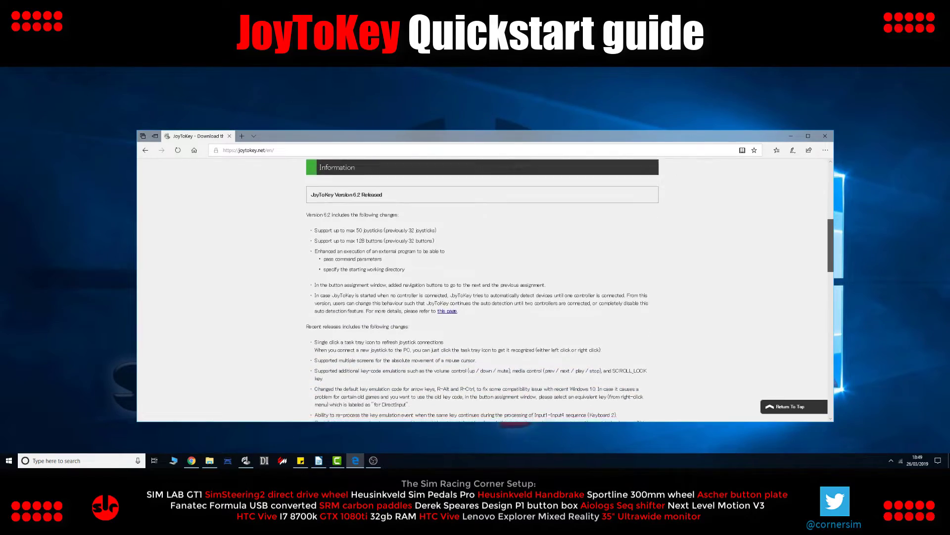
pyautogui.scroll(-3, 483, 289)
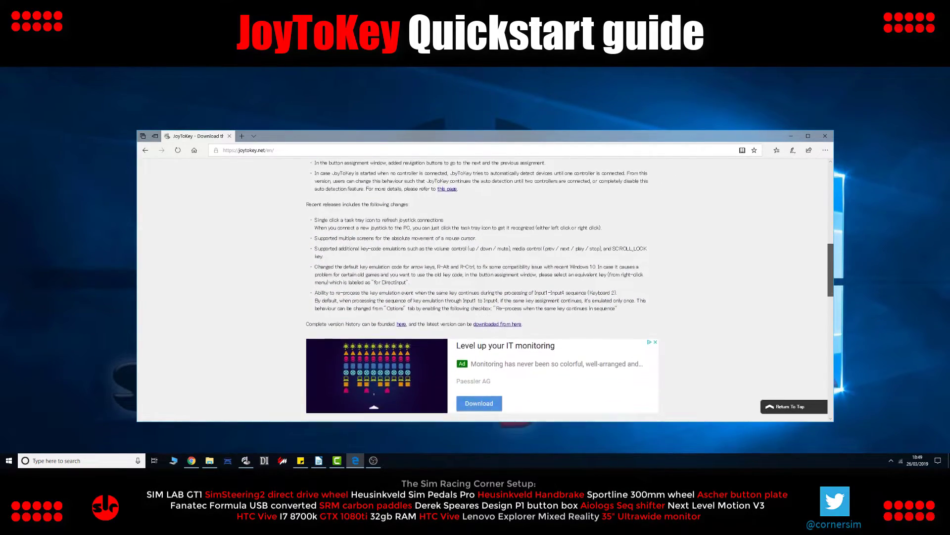
pyautogui.scroll(-2, 483, 290)
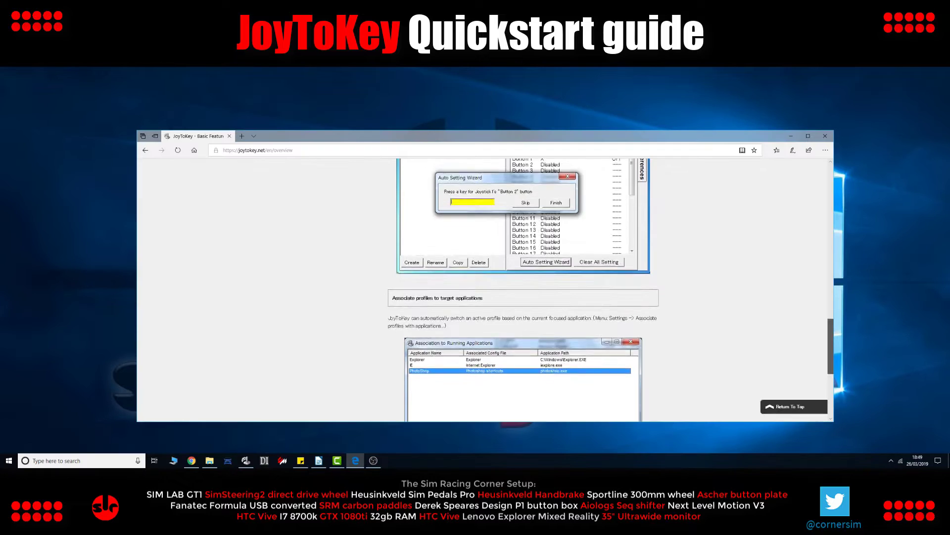
pyautogui.scroll(-5, 611, 290)
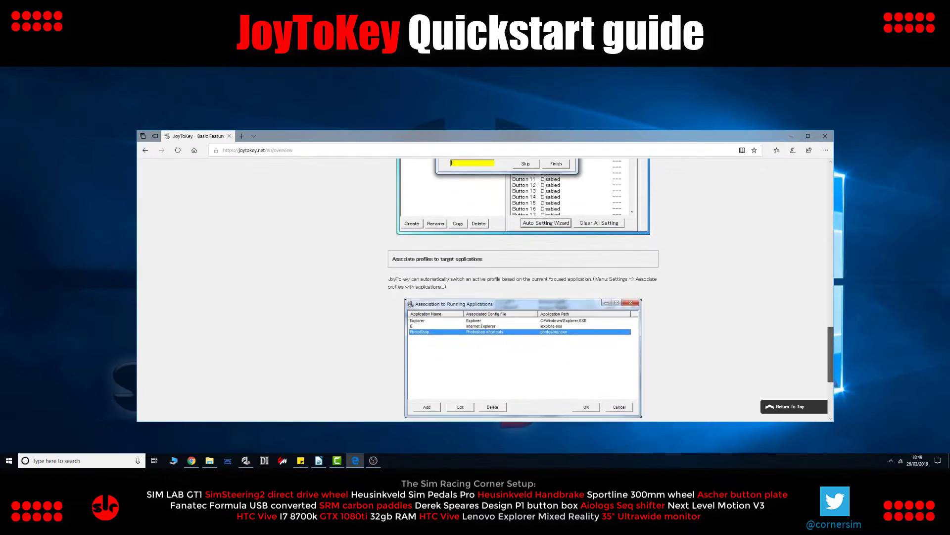
pyautogui.scroll(-3, 611, 290)
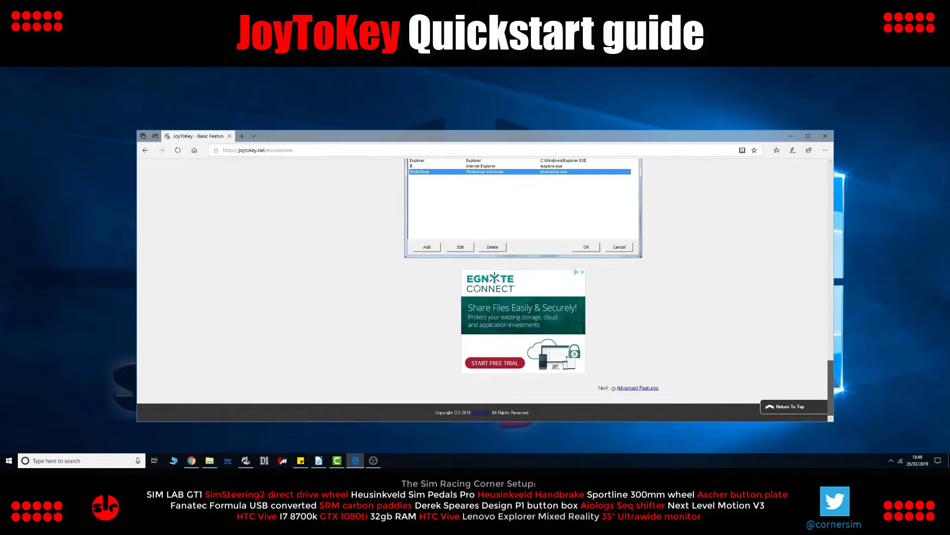
pyautogui.click(792, 406)
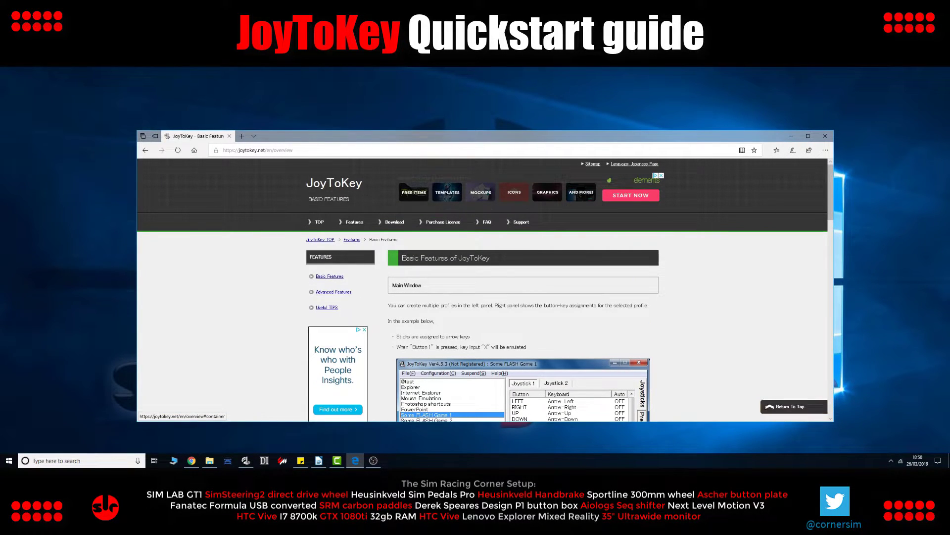
# Review the download links on the JoyToKey Download page, return to the top, and scroll the XBox button-mapping article.
pyautogui.click(394, 222)
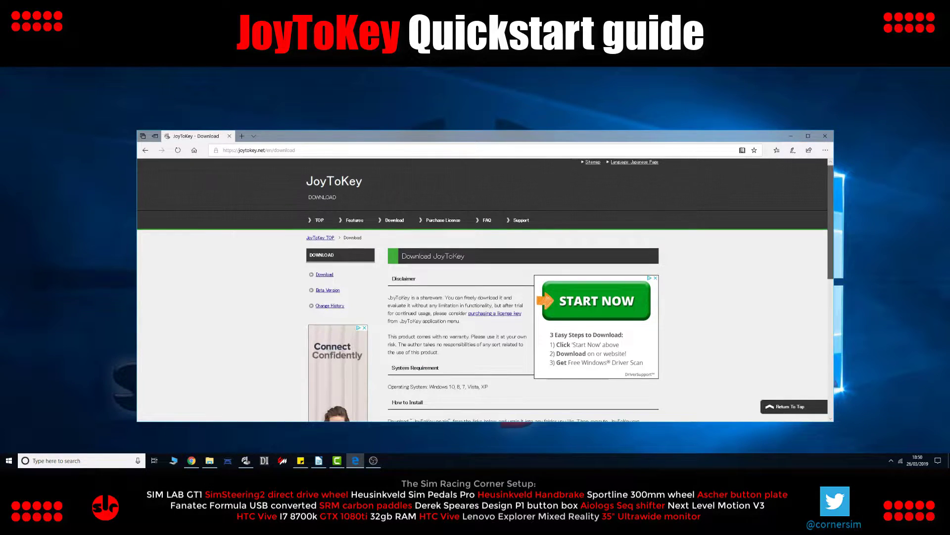
pyautogui.scroll(-1, 485, 289)
pyautogui.scroll(-3, 486, 289)
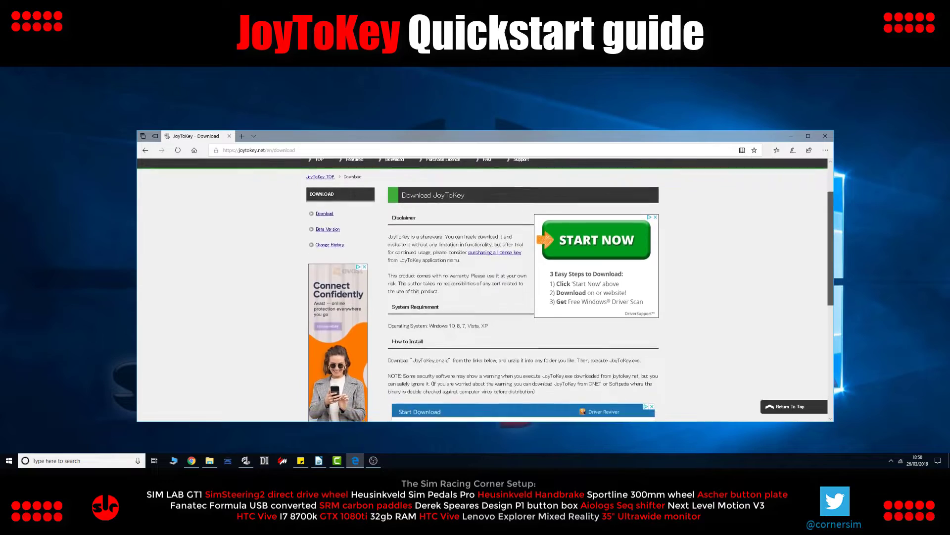
pyautogui.scroll(-4, 485, 290)
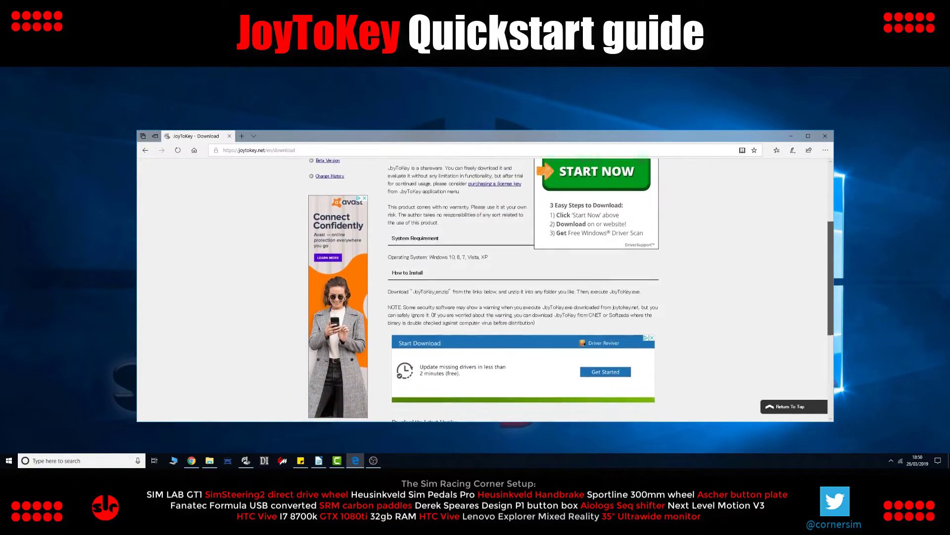
pyautogui.scroll(-5, 486, 290)
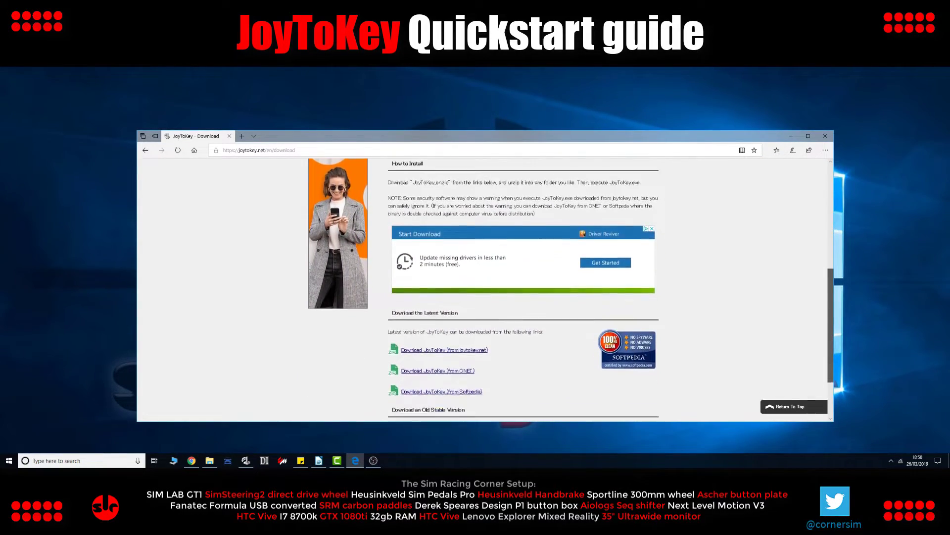
pyautogui.scroll(-1, 485, 289)
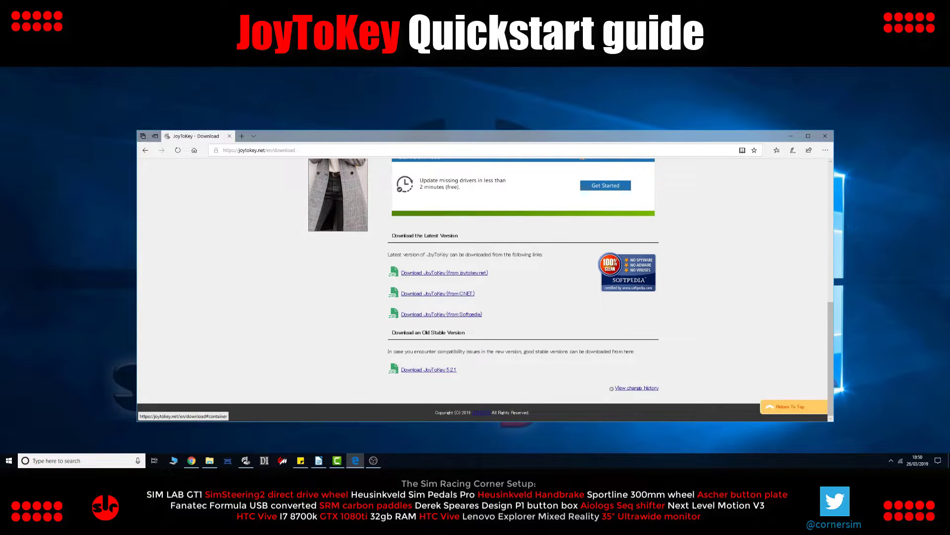
pyautogui.click(792, 406)
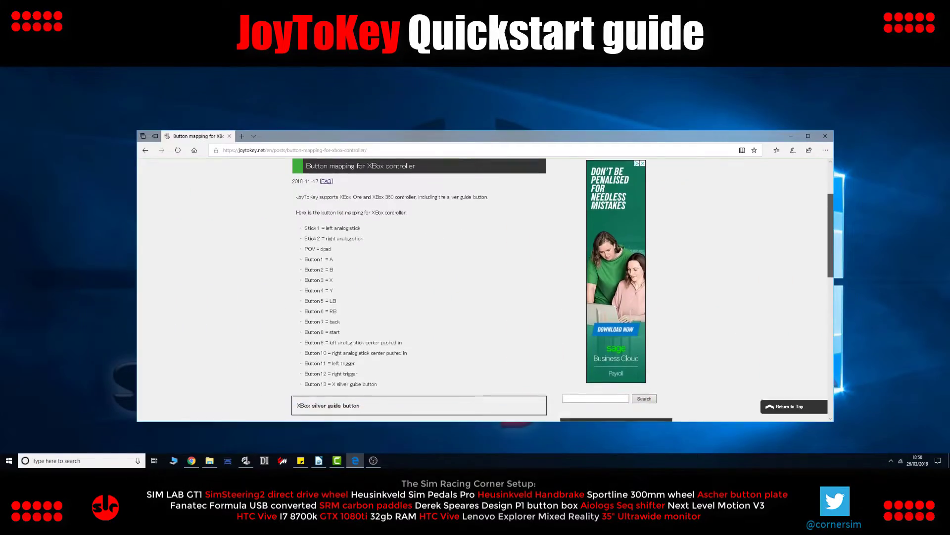
pyautogui.scroll(-4, 563, 289)
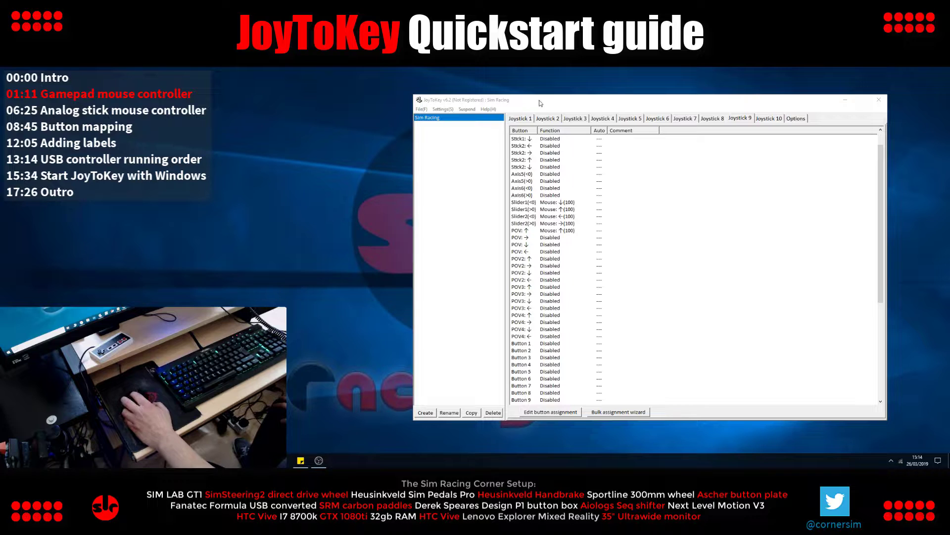
# Create a new JoyToKey profile named 'Test'.
pyautogui.click(494, 199)
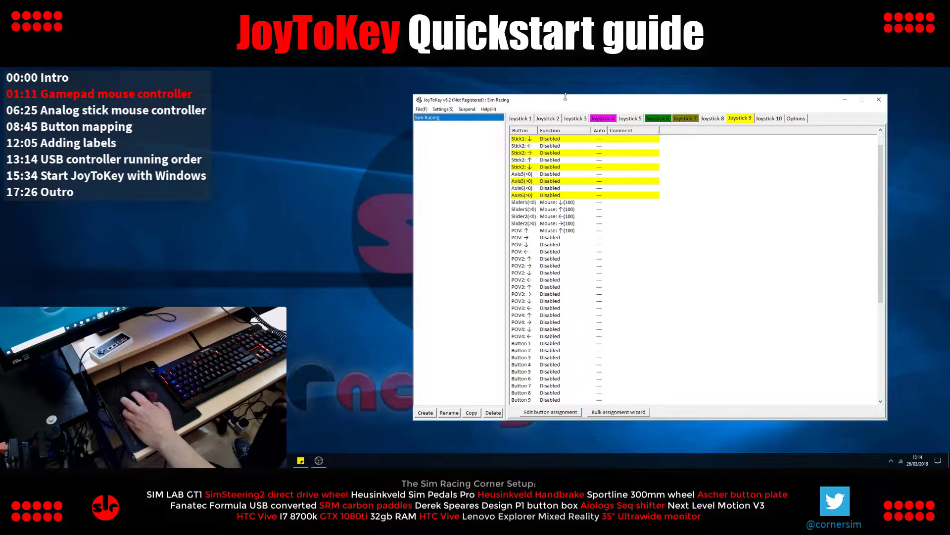
pyautogui.moveTo(567, 100); pyautogui.dragTo(565, 101)
pyautogui.click(419, 409)
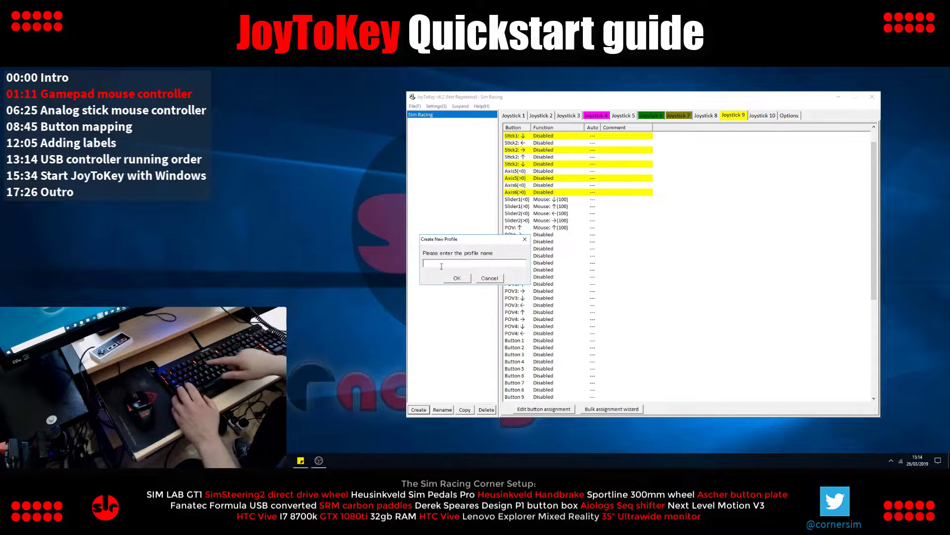
pyautogui.write('Test')
pyautogui.click(455, 278)
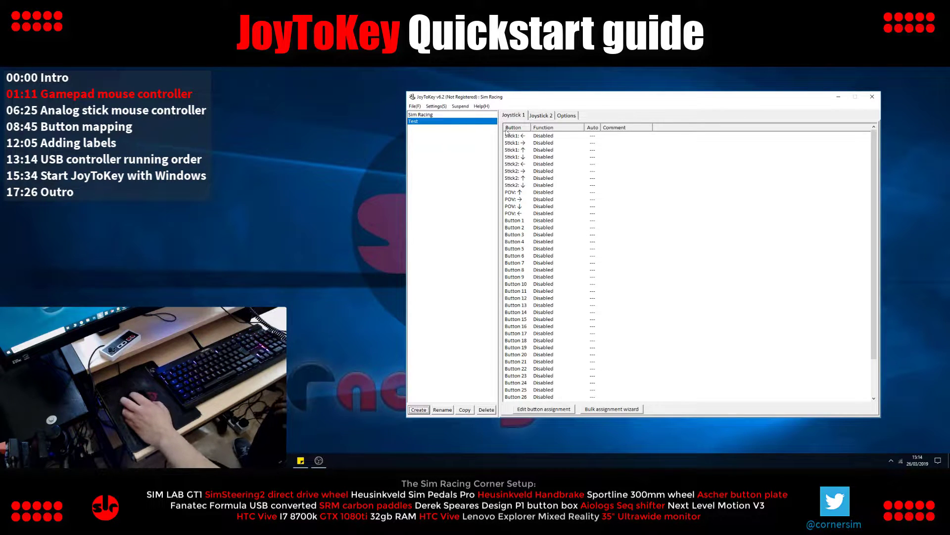
# Look over the Test profile's Joystick 1 and Joystick 2 assignment pages.
pyautogui.click(537, 115)
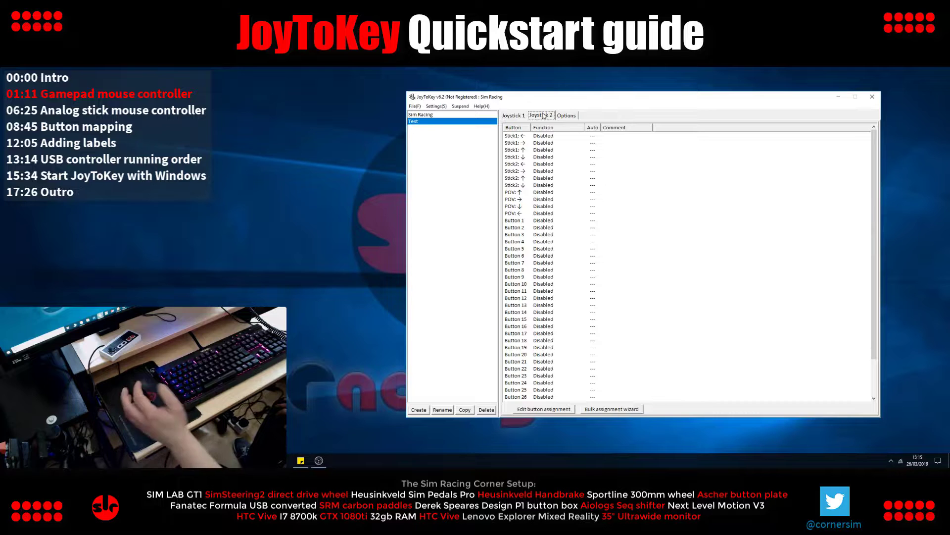
pyautogui.click(515, 116)
pyautogui.click(541, 117)
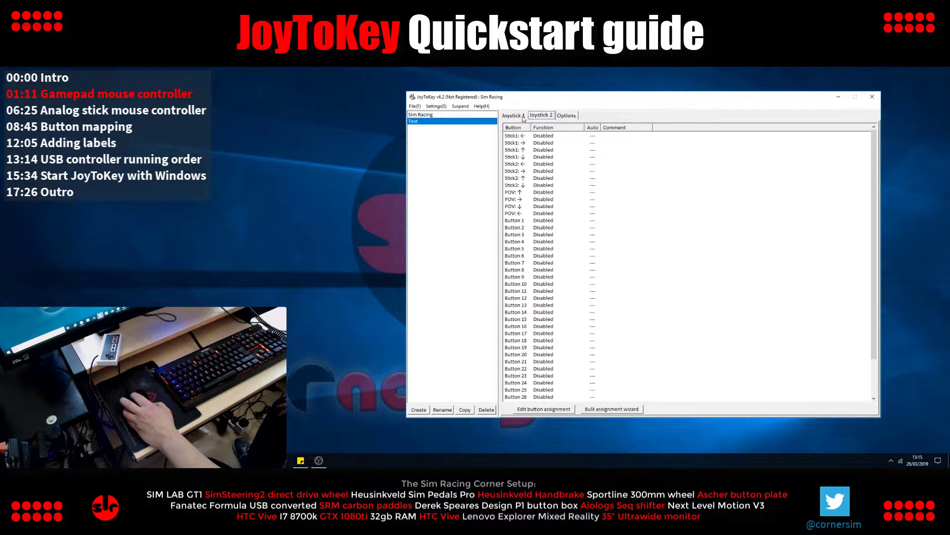
# Set the Test profile's number of joysticks to configure to 9.
pyautogui.click(565, 118)
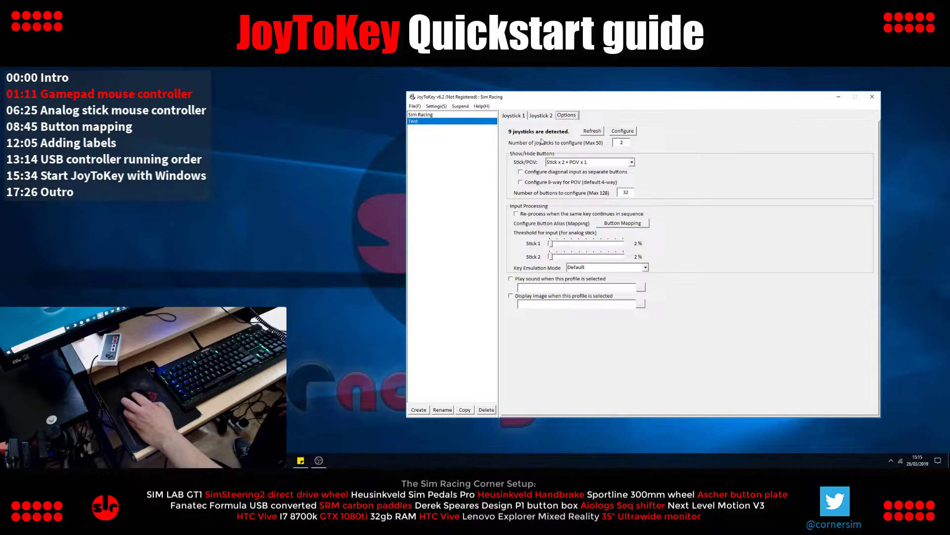
pyautogui.doubleClick(619, 142)
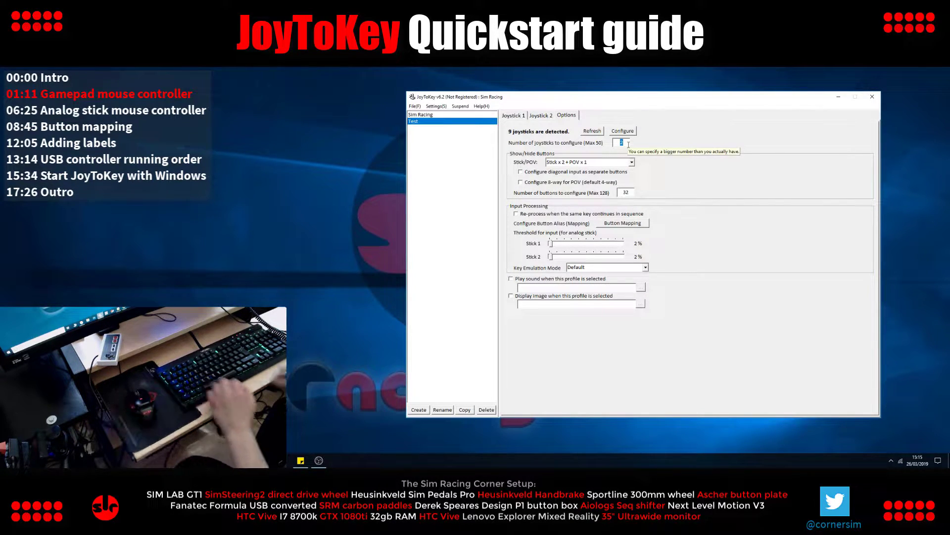
pyautogui.write('9')
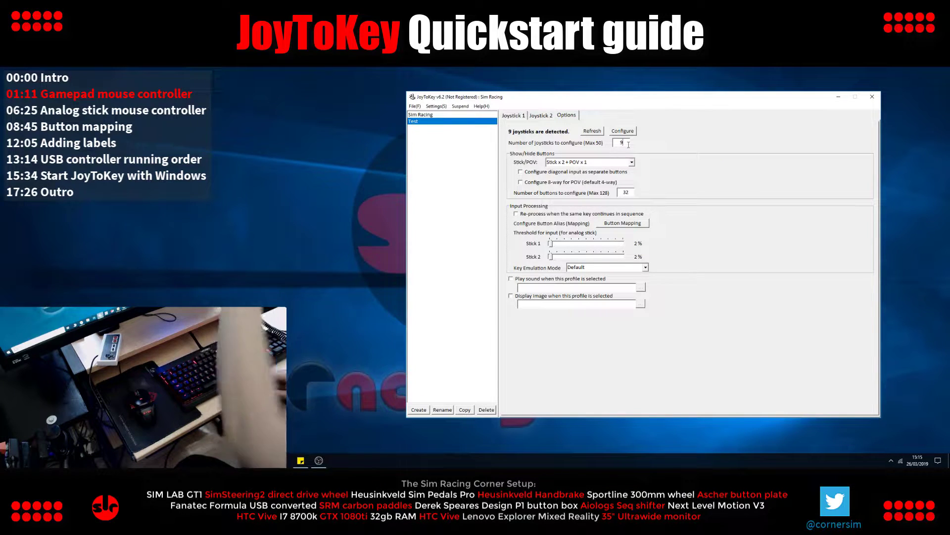
pyautogui.click(618, 131)
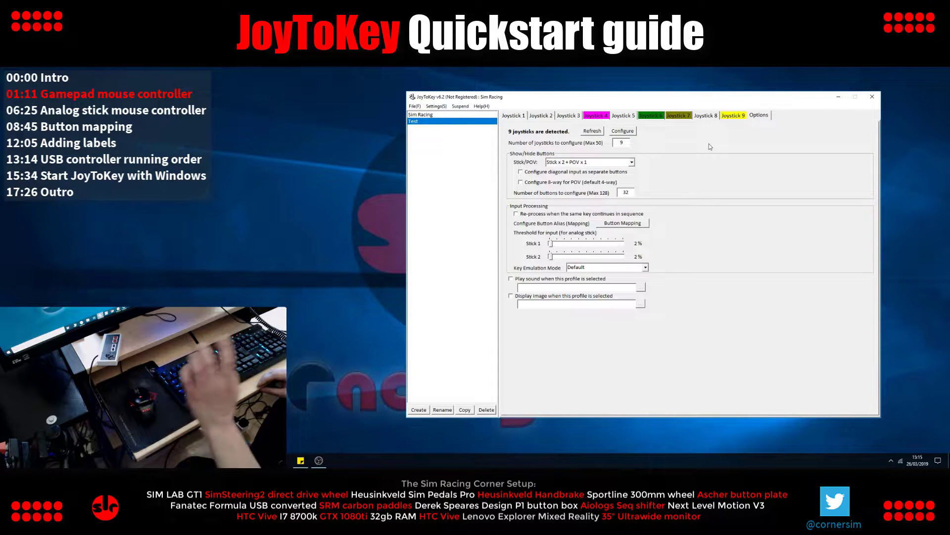
# Check the Joystick 3 through Joystick 9 assignment pages, ending back on Joystick 3.
pyautogui.click(599, 118)
pyautogui.click(646, 117)
pyautogui.click(671, 118)
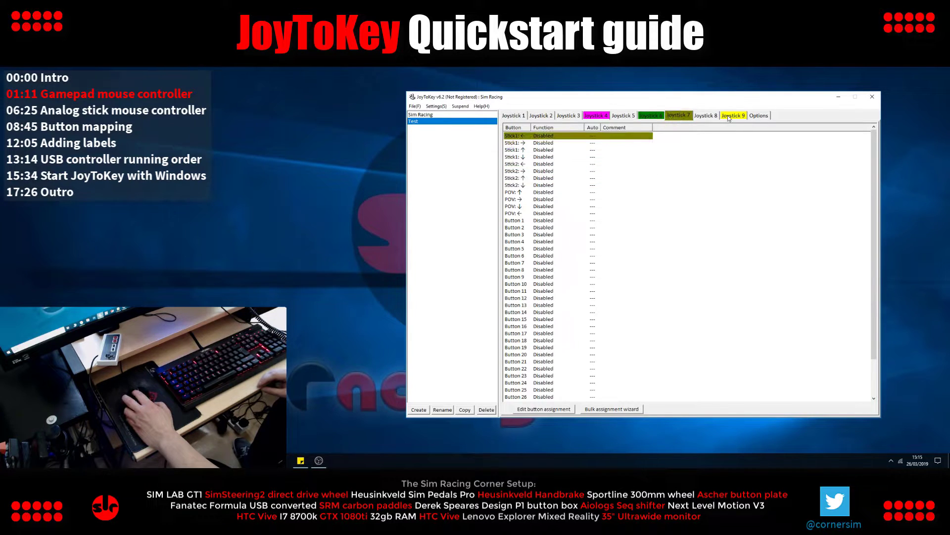
pyautogui.click(729, 117)
pyautogui.click(676, 118)
pyautogui.click(650, 118)
pyautogui.click(597, 118)
pyautogui.press('Left')
pyautogui.click(596, 117)
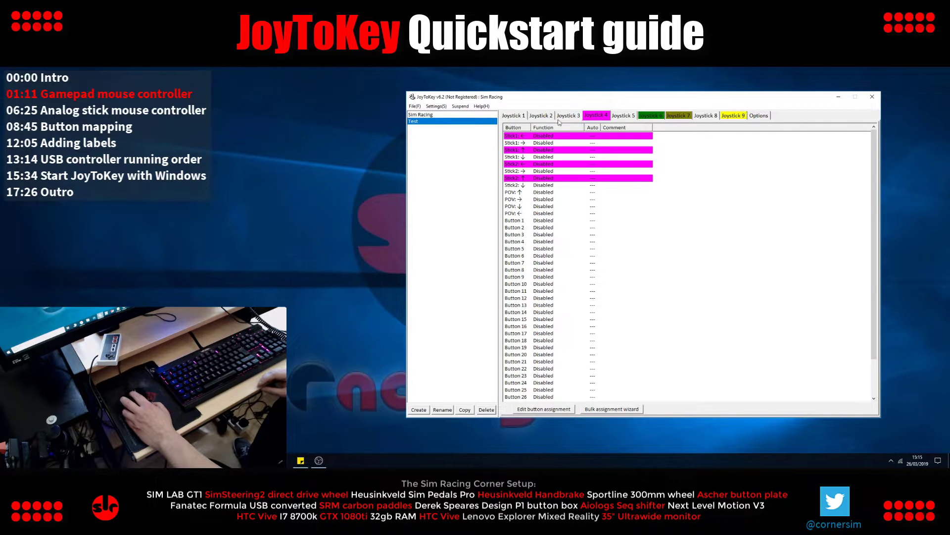
pyautogui.click(668, 117)
pyautogui.click(737, 117)
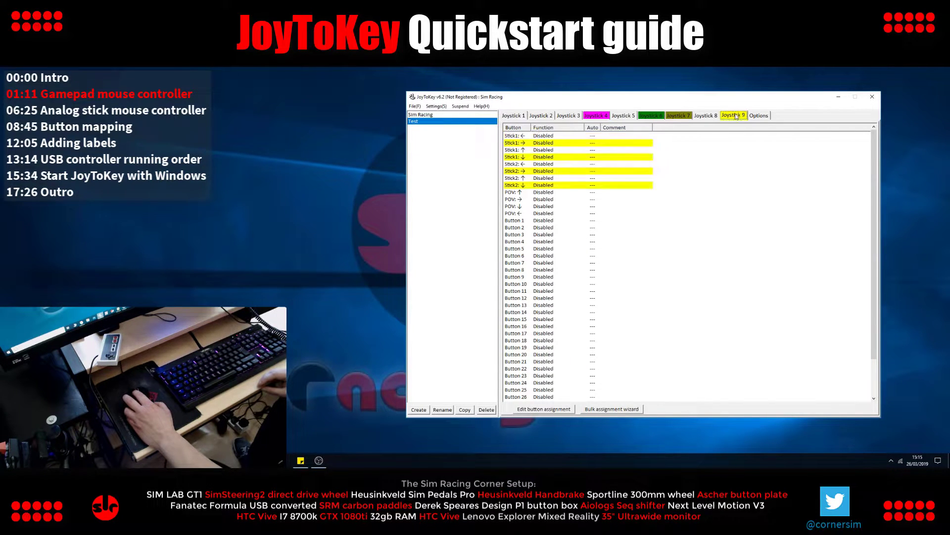
pyautogui.click(678, 117)
pyautogui.click(651, 117)
pyautogui.click(596, 117)
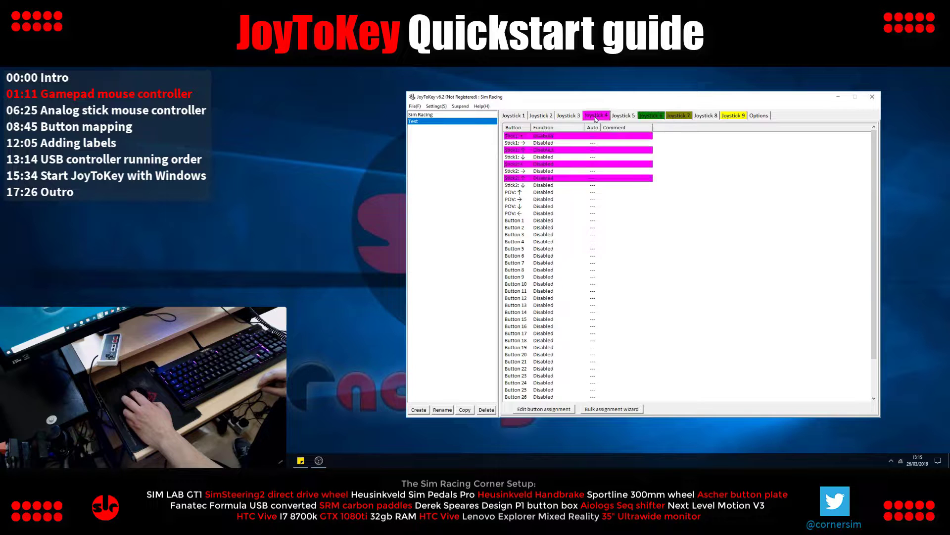
pyautogui.click(569, 118)
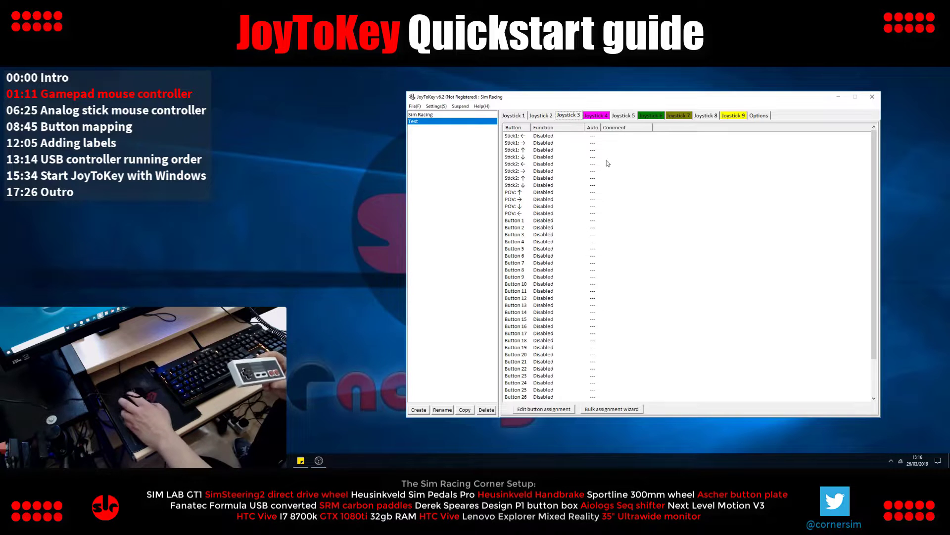
# Shift the JoyToKey window slightly left and show the Joystick 8 assignments.
pyautogui.moveTo(680, 99); pyautogui.dragTo(655, 94)
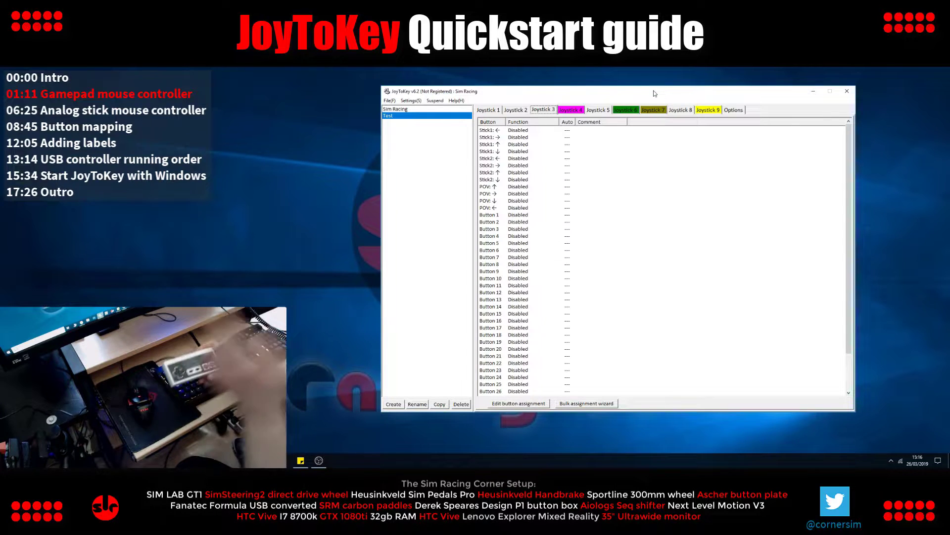
pyautogui.click(685, 111)
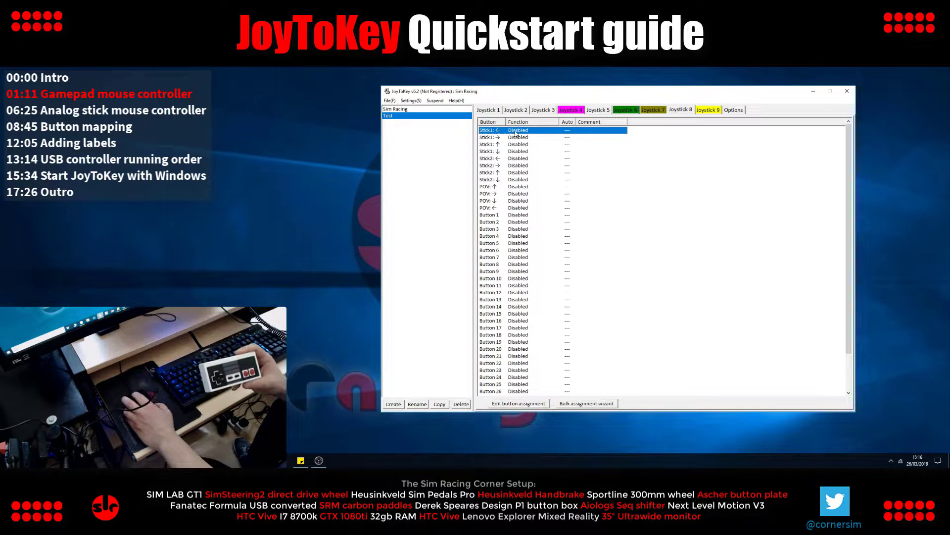
# Assign Joystick 8's Stick1 left to mouse cursor movement left at speed 41.
pyautogui.doubleClick(516, 132)
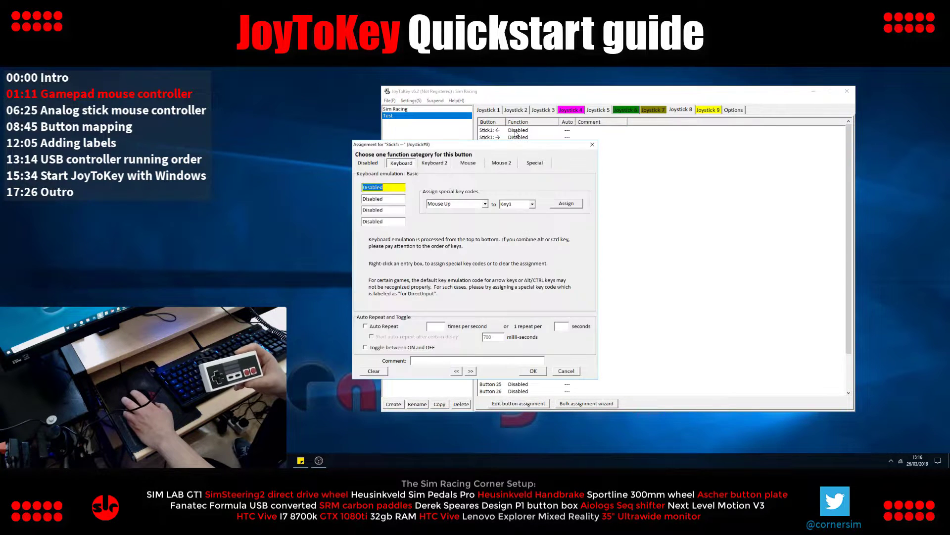
pyautogui.moveTo(509, 147); pyautogui.dragTo(541, 147)
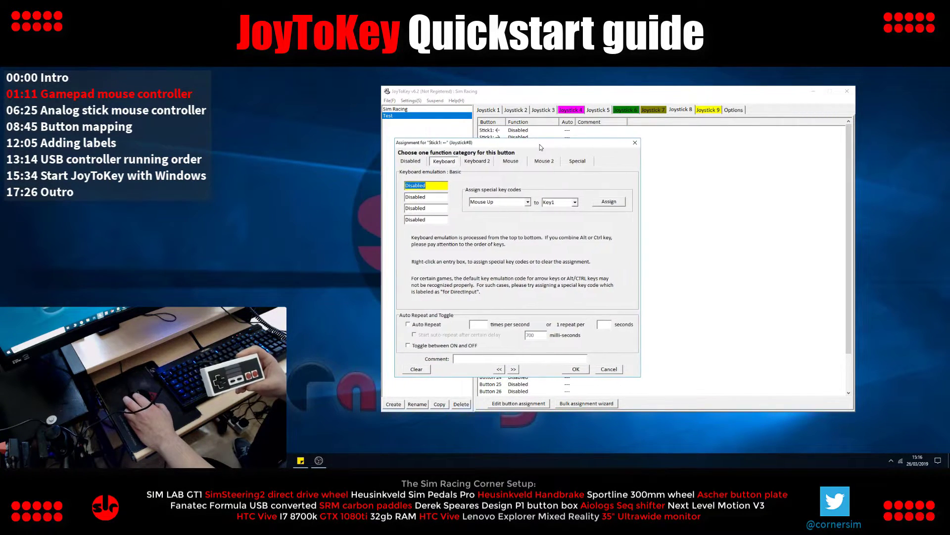
pyautogui.click(512, 161)
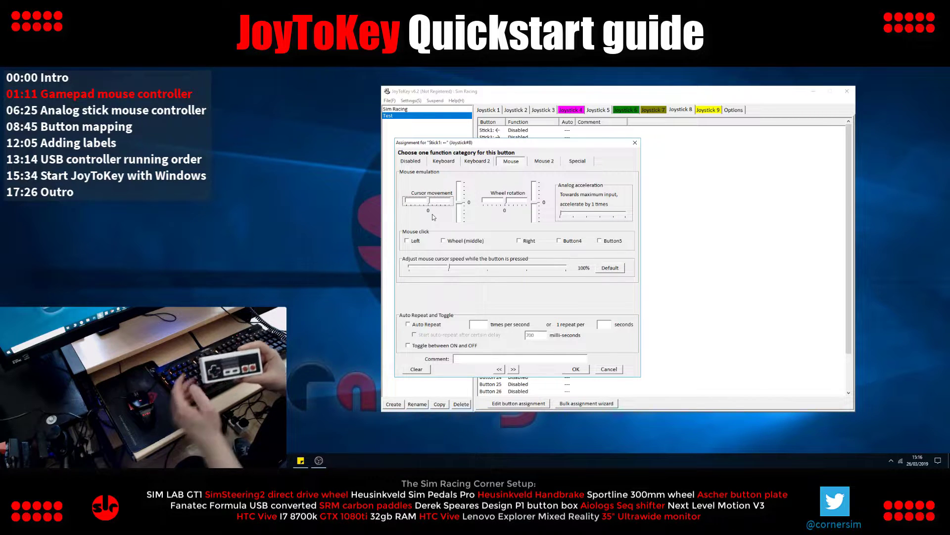
pyautogui.moveTo(428, 200)
pyautogui.mouseDown()
pyautogui.moveTo(410, 201)
pyautogui.moveTo(421, 205)
pyautogui.mouseUp()
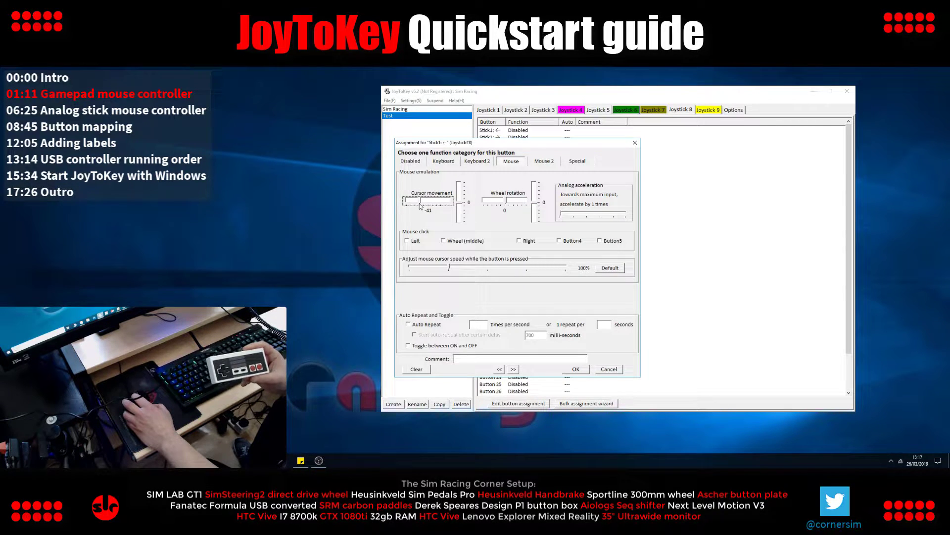
pyautogui.click(576, 368)
pyautogui.click(290, 218)
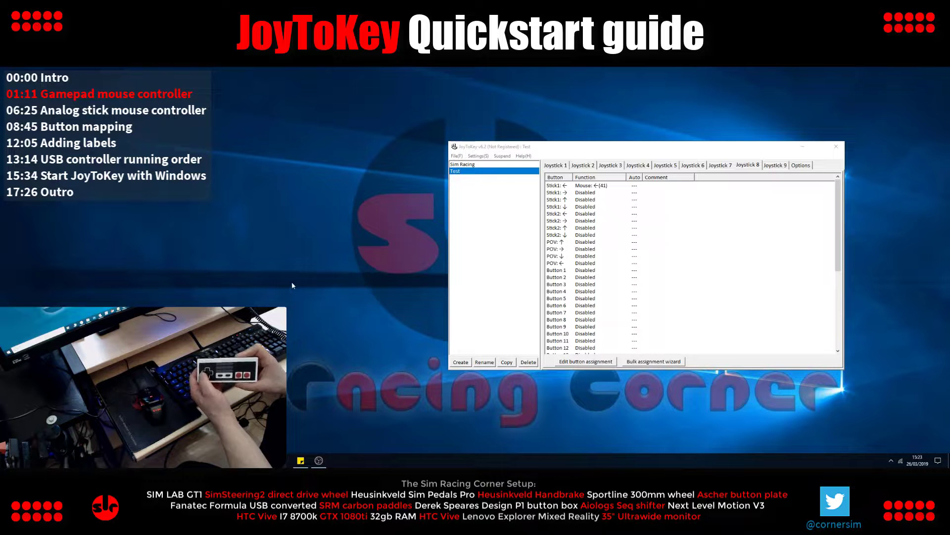
# Assign Joystick 8's Stick1 right to mouse cursor movement right at speed 41.
pyautogui.click(585, 187)
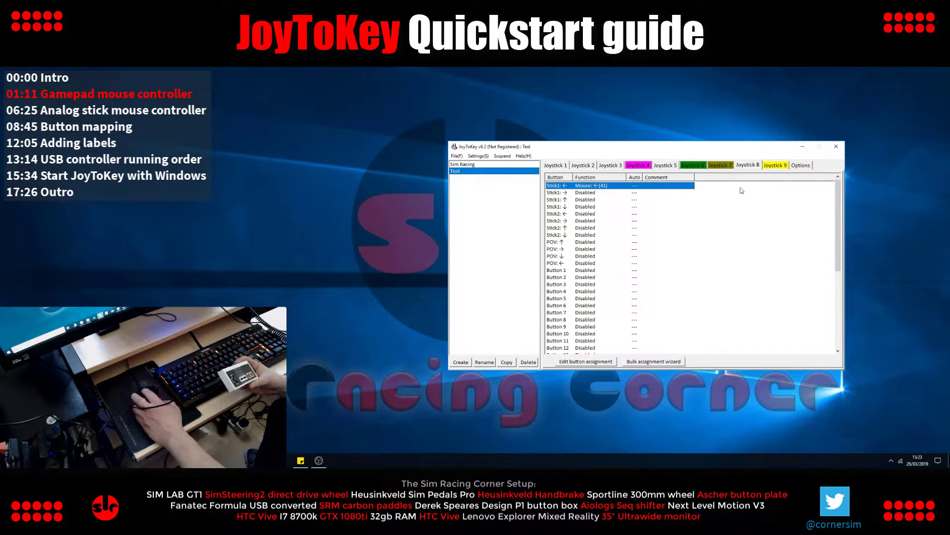
pyautogui.doubleClick(563, 194)
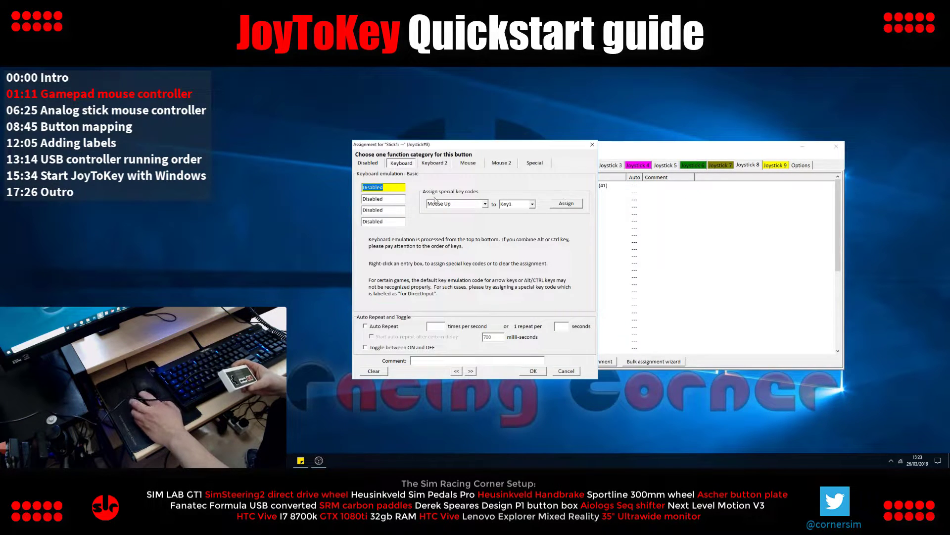
pyautogui.click(466, 164)
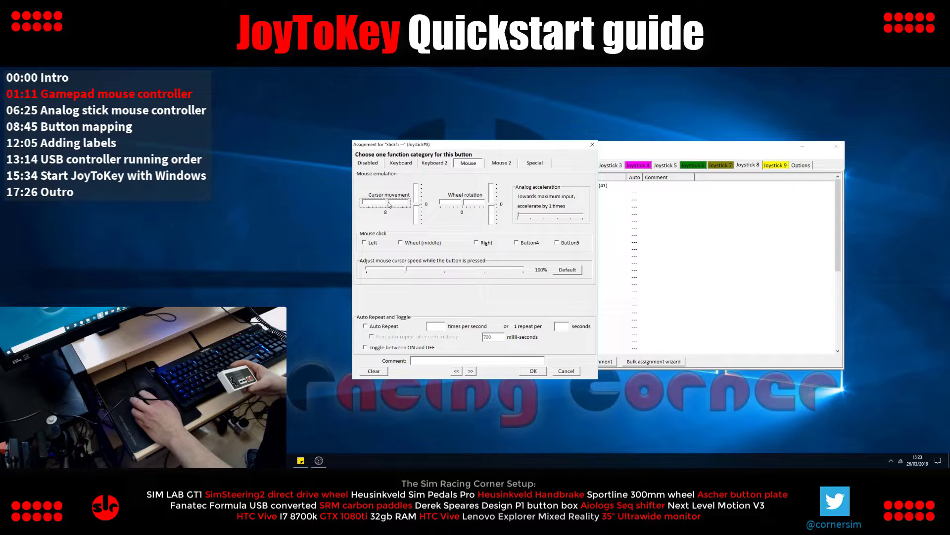
pyautogui.moveTo(391, 204); pyautogui.dragTo(395, 204)
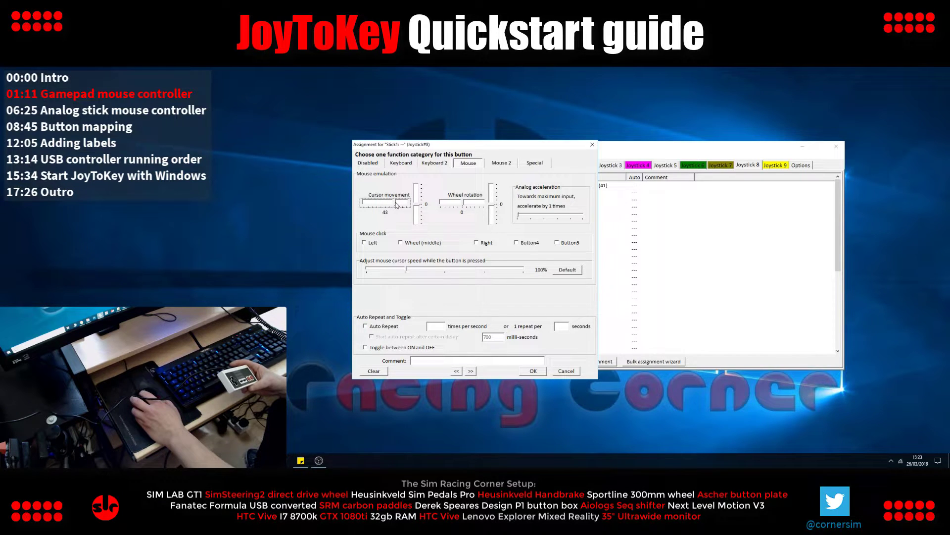
pyautogui.click(532, 371)
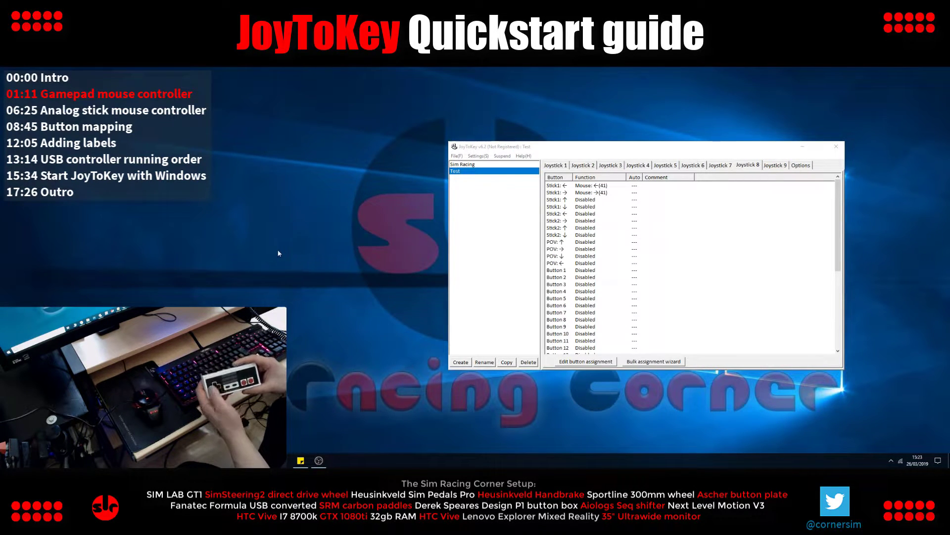
# Assign Joystick 8's Stick1 up to mouse cursor movement upward at speed 41.
pyautogui.click(578, 201)
pyautogui.doubleClick(578, 201)
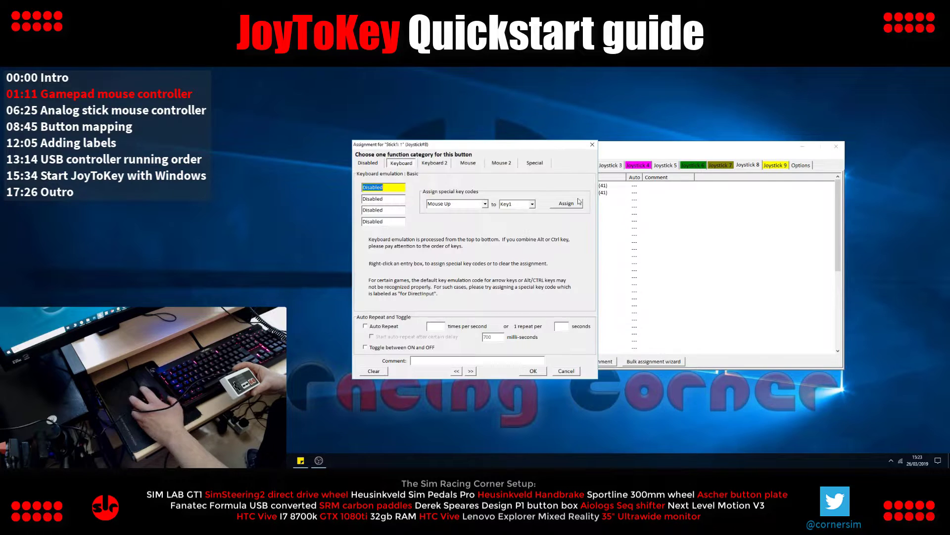
pyautogui.click(495, 163)
pyautogui.click(468, 163)
pyautogui.moveTo(418, 203); pyautogui.dragTo(417, 198)
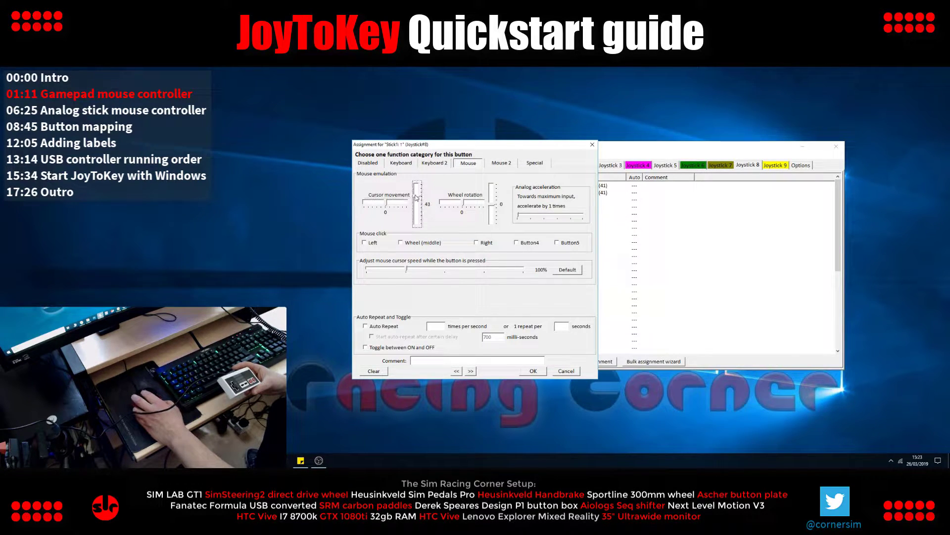
pyautogui.click(533, 371)
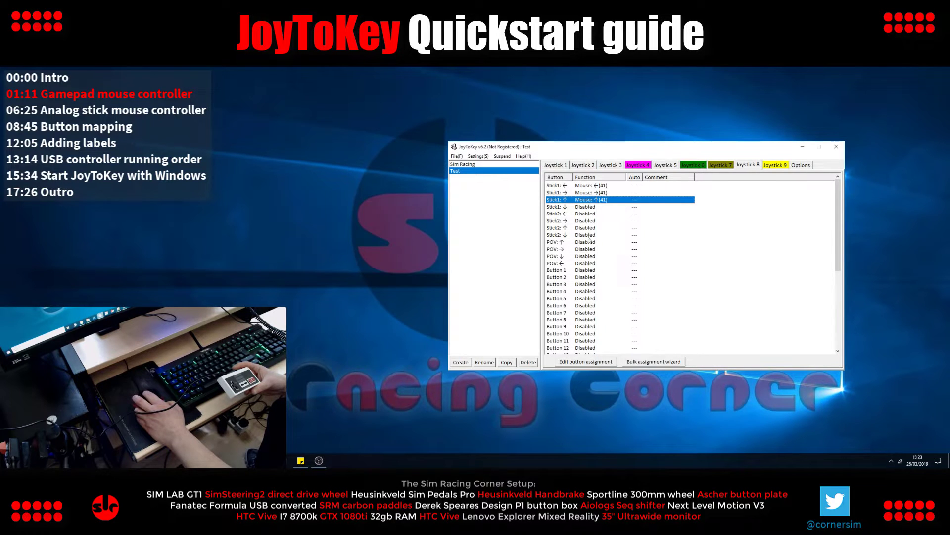
# Assign Joystick 8's Stick1 down to mouse cursor movement downward at speed 41.
pyautogui.doubleClick(576, 208)
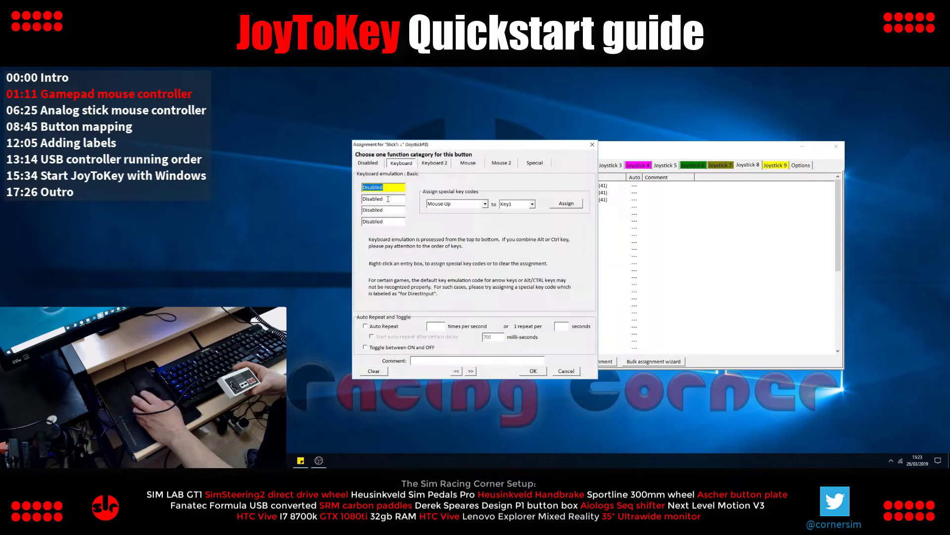
pyautogui.click(467, 163)
pyautogui.moveTo(419, 207); pyautogui.dragTo(416, 213)
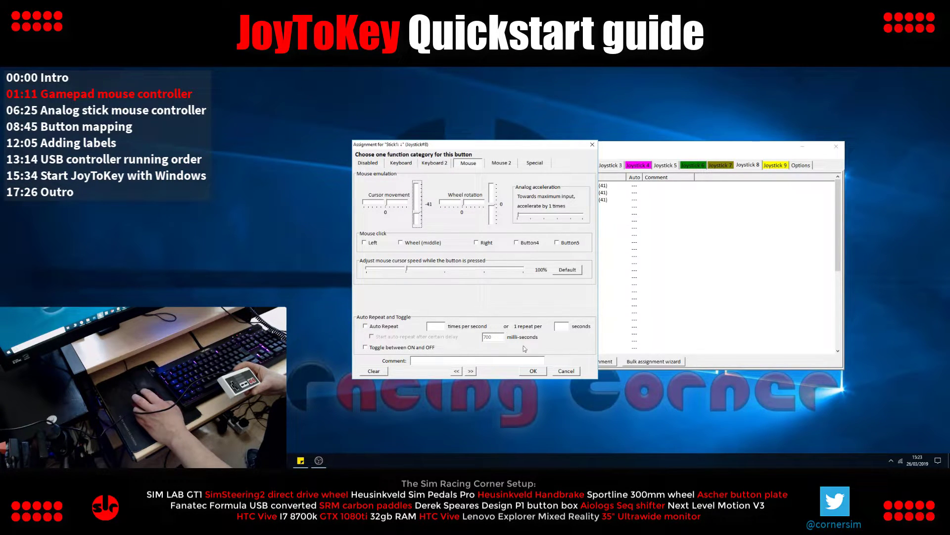
pyautogui.click(533, 372)
pyautogui.rightClick(468, 177)
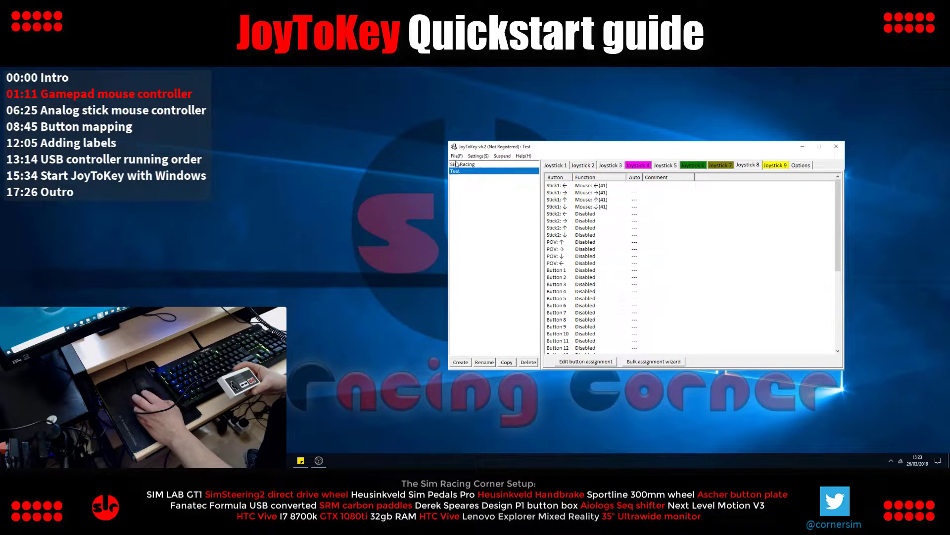
pyautogui.click(431, 169)
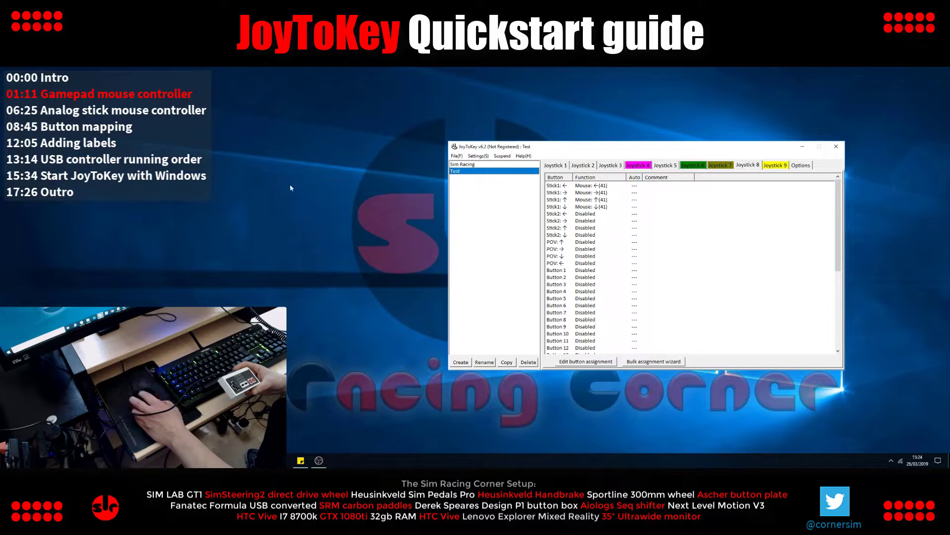
pyautogui.click(342, 204)
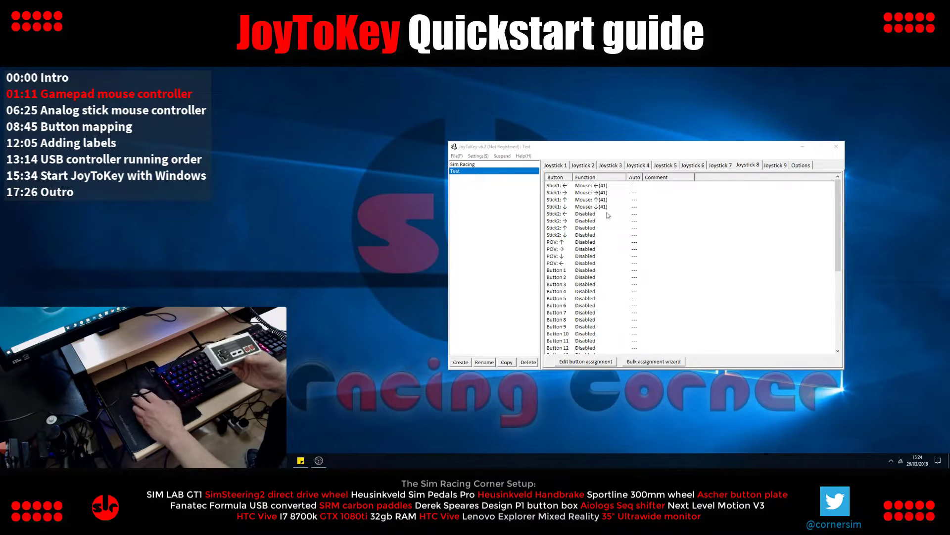
pyautogui.click(742, 188)
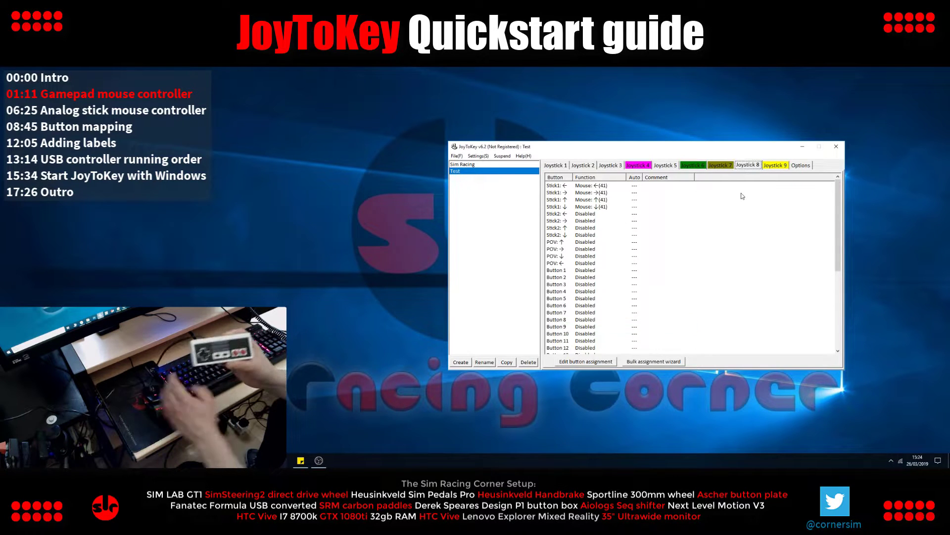
# Map Joystick 8's Button 9 to the Mouse L-Button special key code (left click).
pyautogui.doubleClick(563, 327)
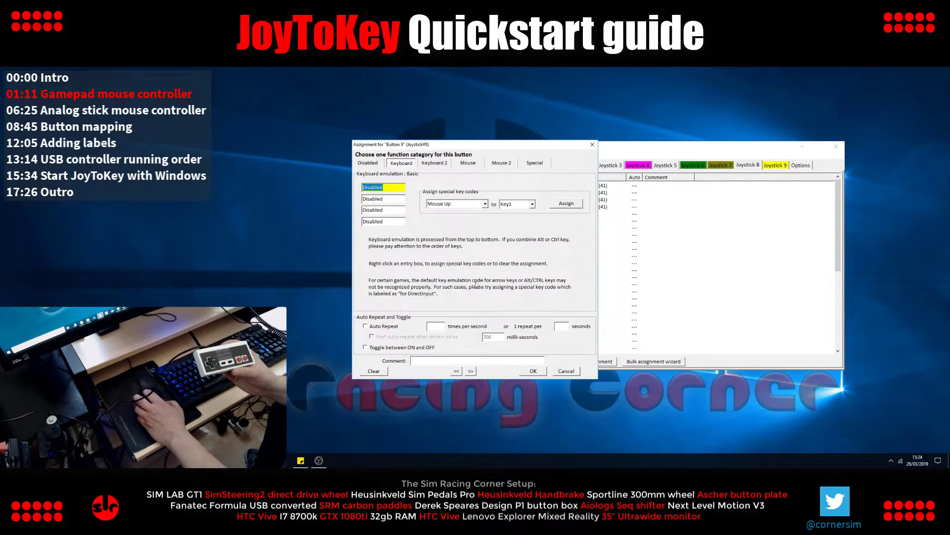
pyautogui.click(484, 204)
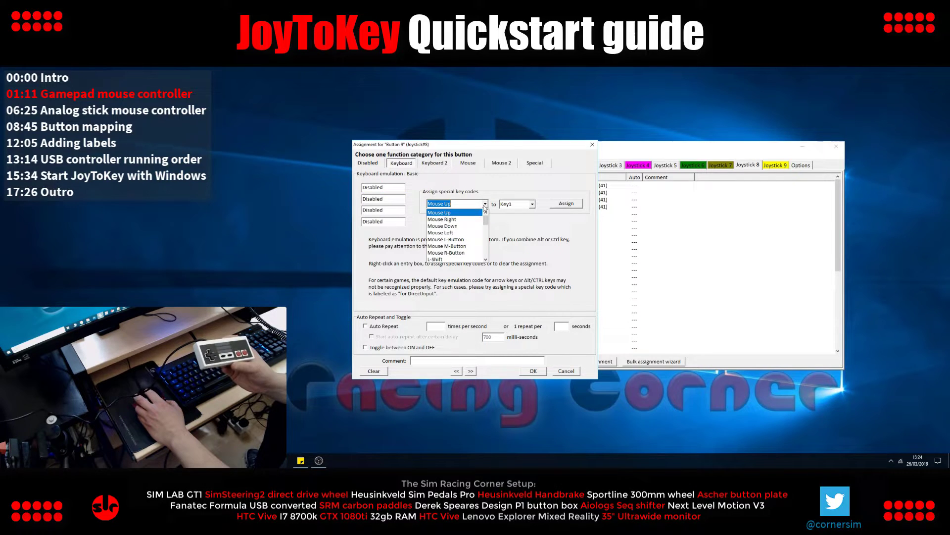
pyautogui.click(463, 240)
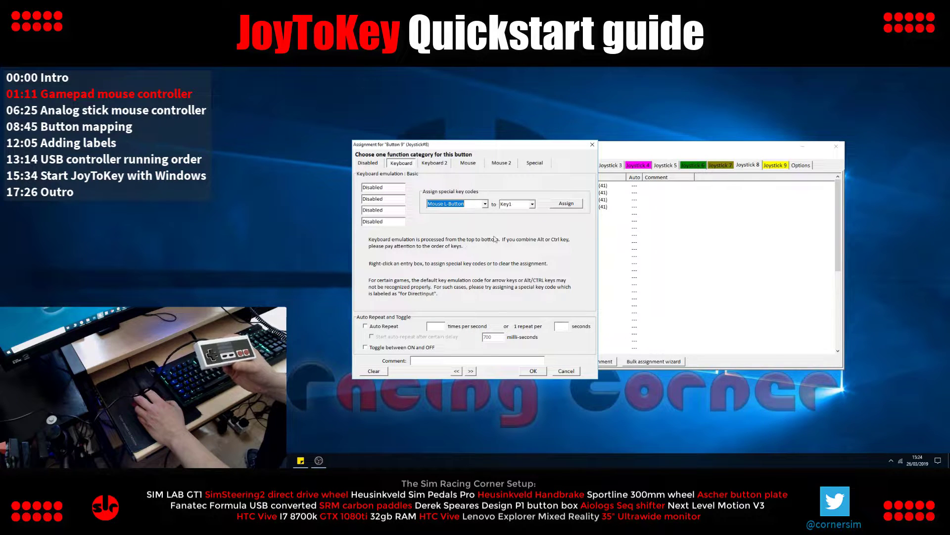
pyautogui.click(562, 205)
pyautogui.click(527, 371)
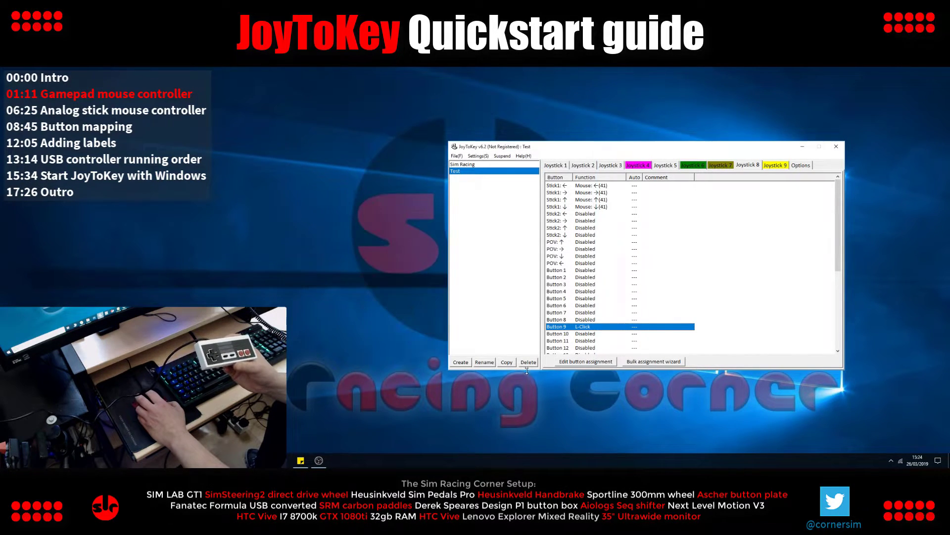
pyautogui.click(352, 267)
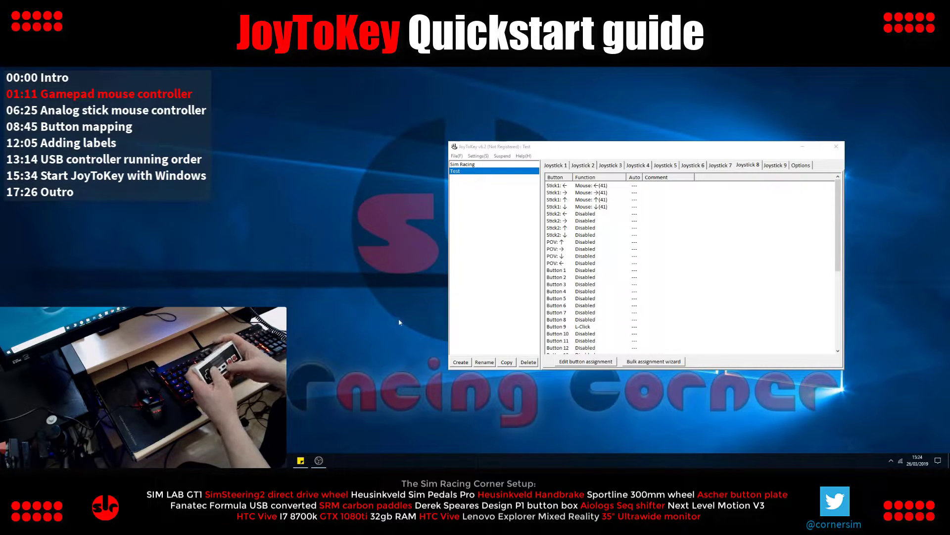
# Try the gamepad left click, move the JoyToKey window up and left, and refocus it.
pyautogui.click(486, 322)
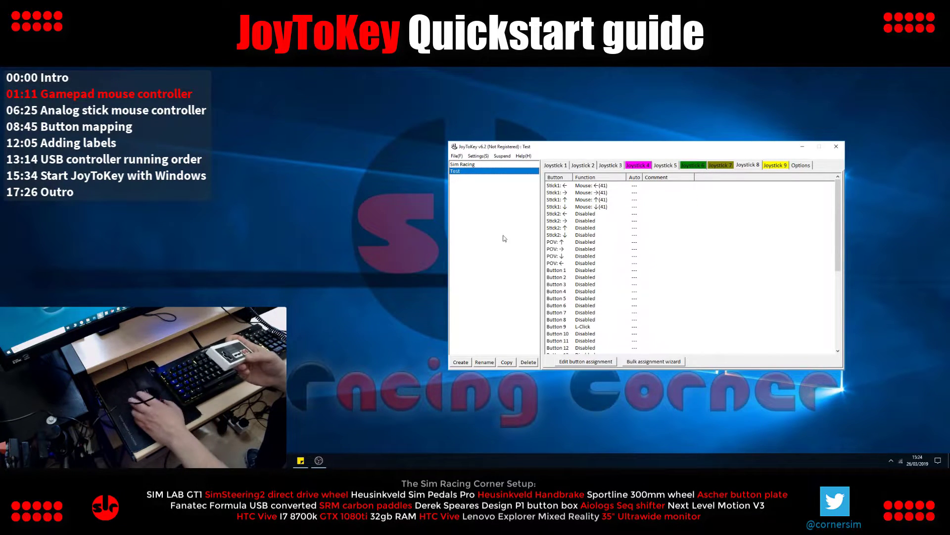
pyautogui.moveTo(593, 149); pyautogui.dragTo(506, 142)
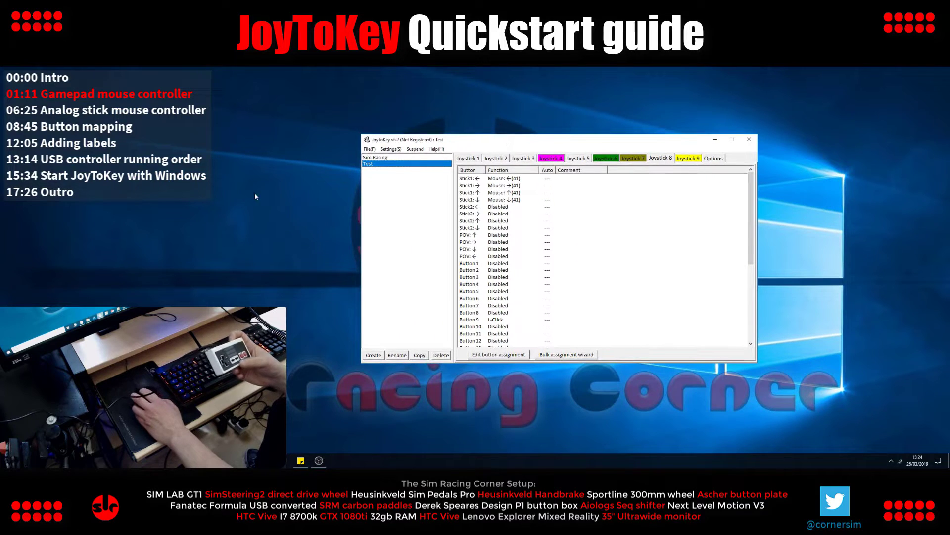
pyautogui.click(262, 219)
pyautogui.click(262, 219)
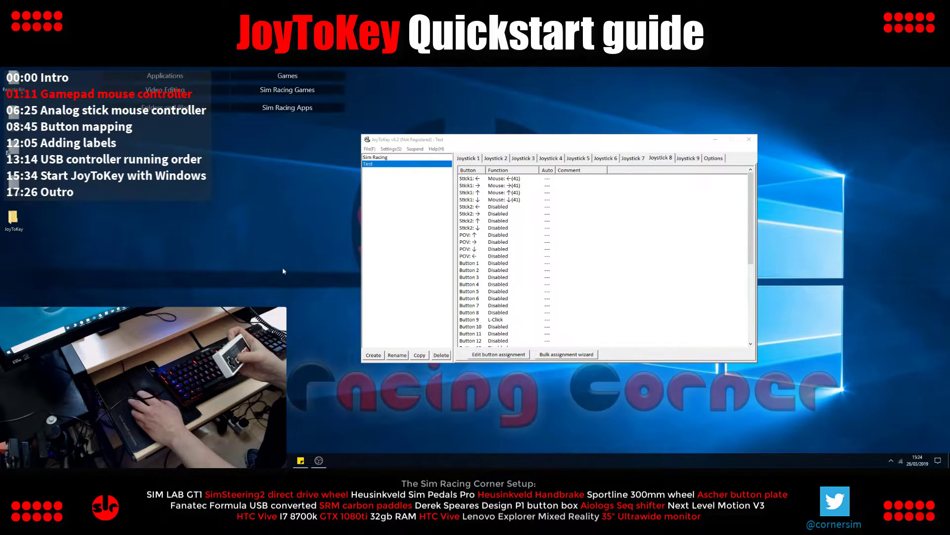
pyautogui.click(650, 284)
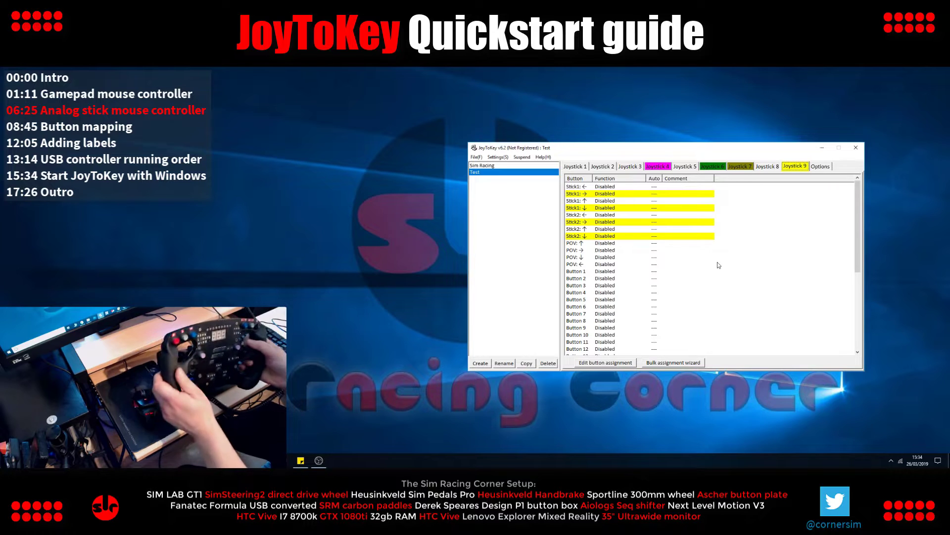
# Set Stick/POV display to 'Show all axes (8 way + POV x 4)' and return to Joystick 9.
pyautogui.click(815, 168)
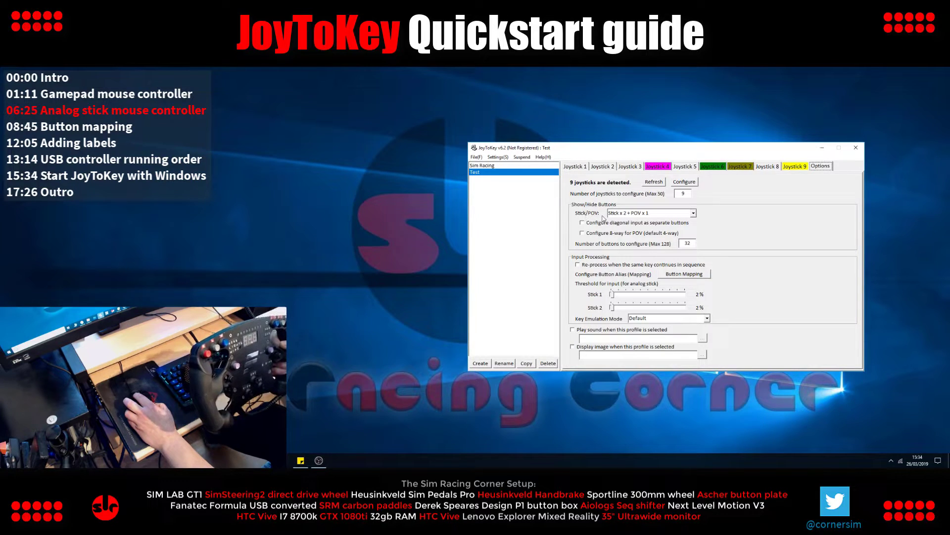
pyautogui.click(693, 213)
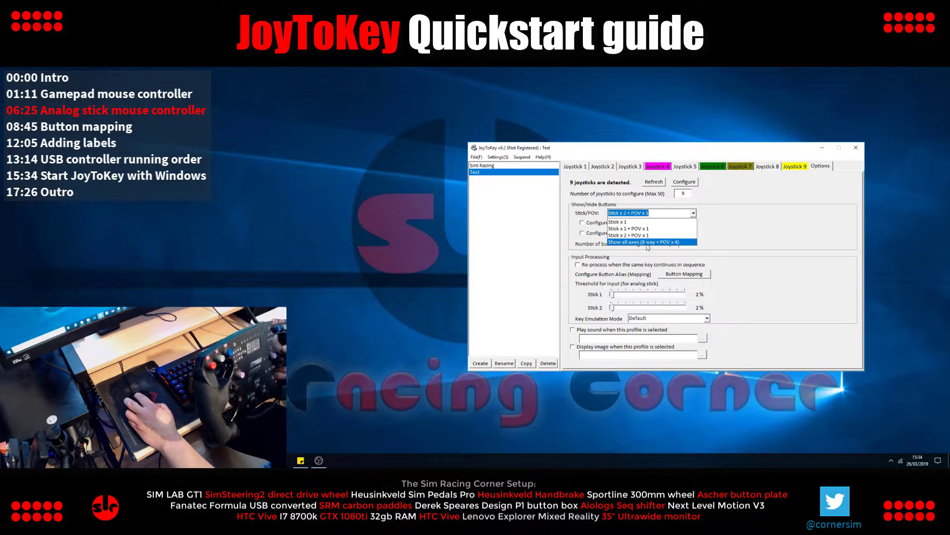
pyautogui.click(667, 242)
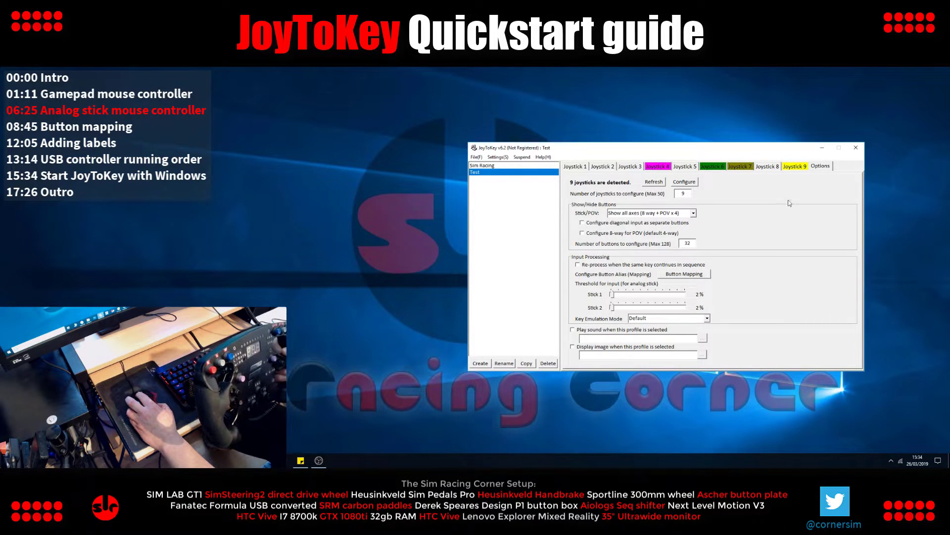
pyautogui.click(796, 167)
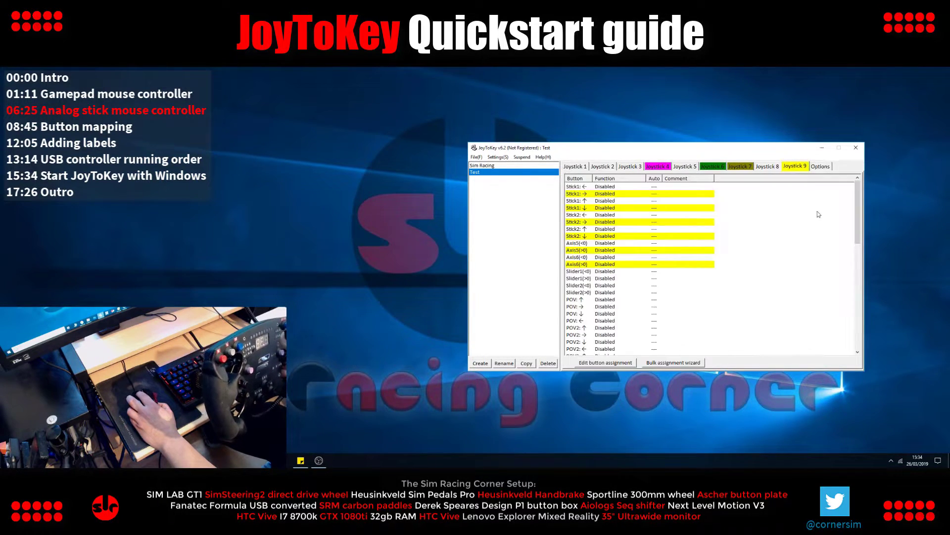
# Assign Joystick 9's Slider2(<0) to move the mouse cursor left at -100.
pyautogui.doubleClick(577, 285)
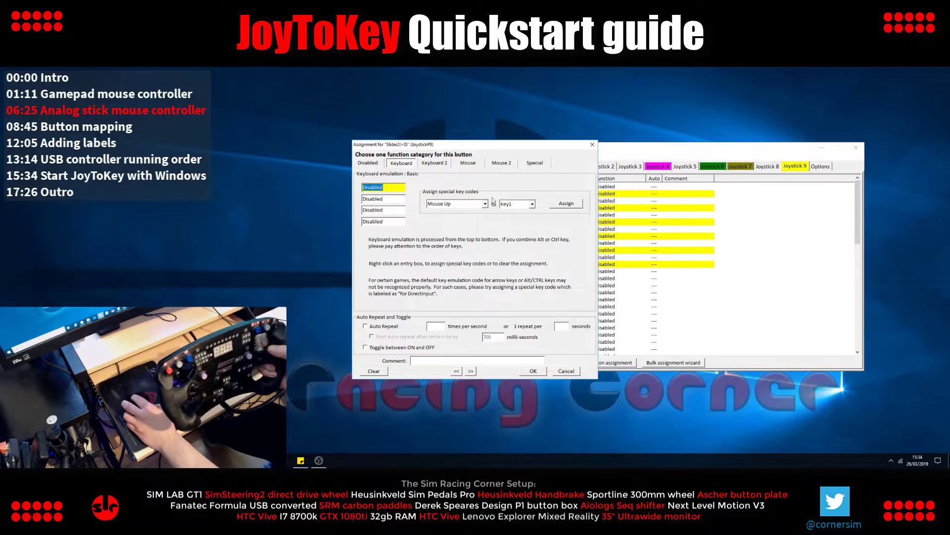
pyautogui.click(467, 162)
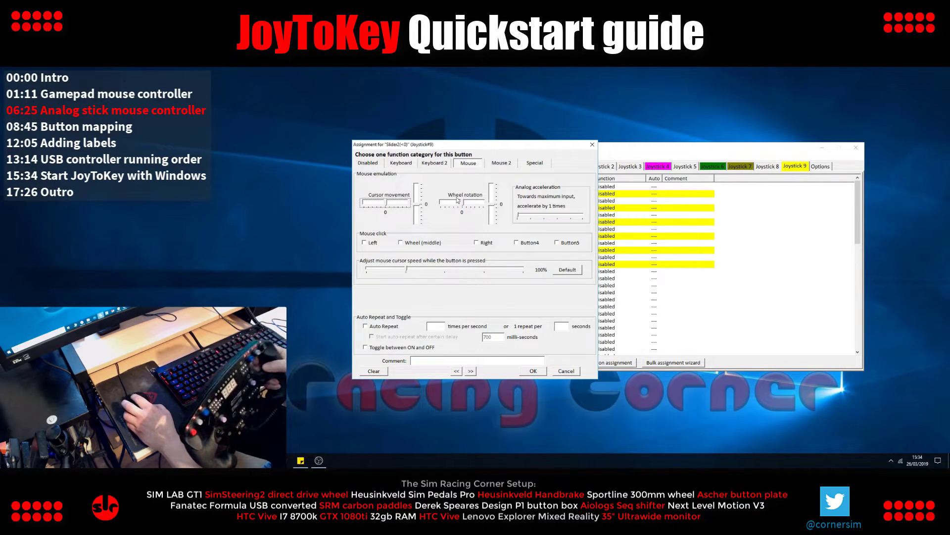
pyautogui.moveTo(386, 206); pyautogui.dragTo(357, 212)
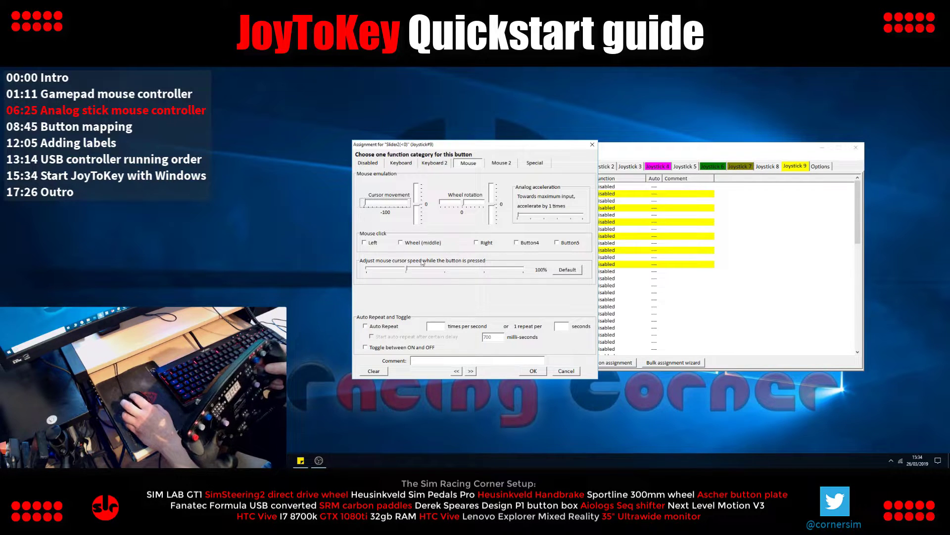
pyautogui.click(526, 371)
pyautogui.click(364, 259)
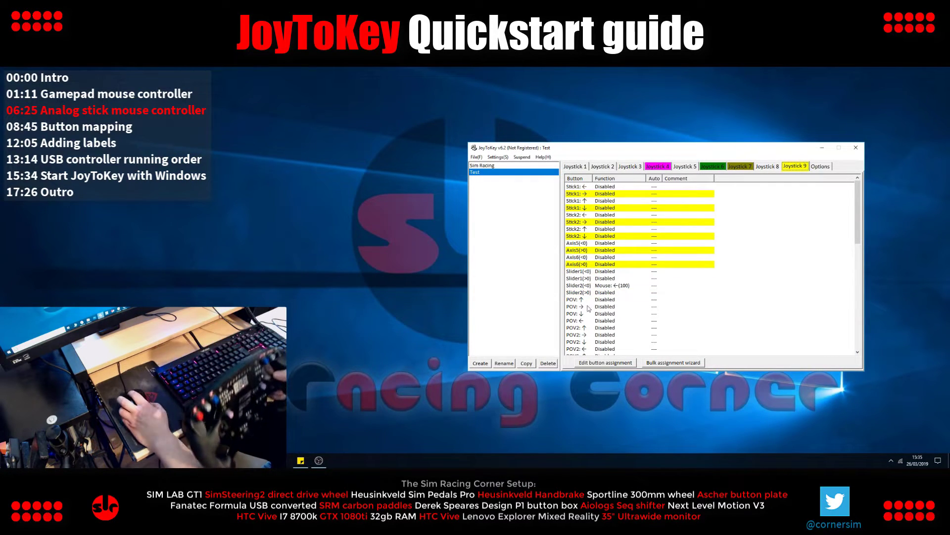
# Map Slider2(>0) to mouse cursor right at 100 and Slider1(>0) to cursor up at 100.
pyautogui.doubleClick(575, 293)
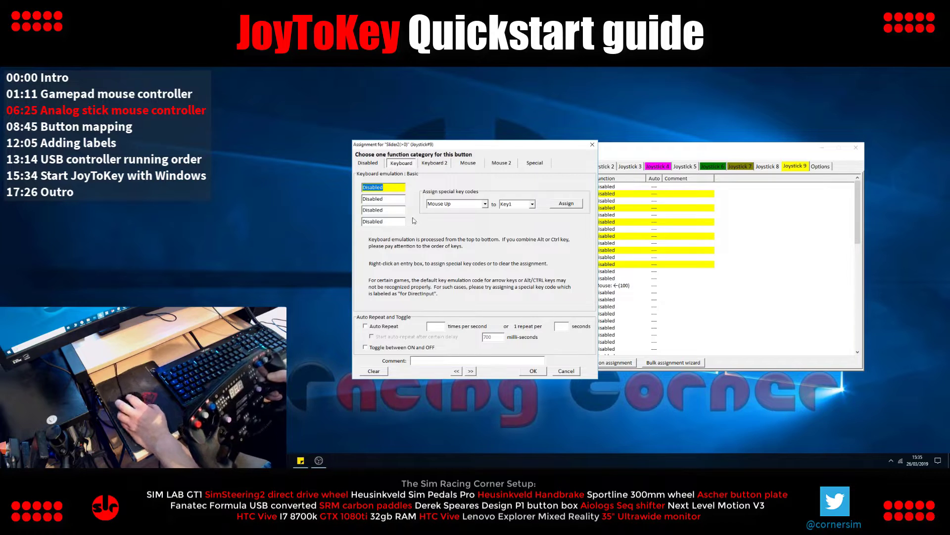
pyautogui.click(467, 163)
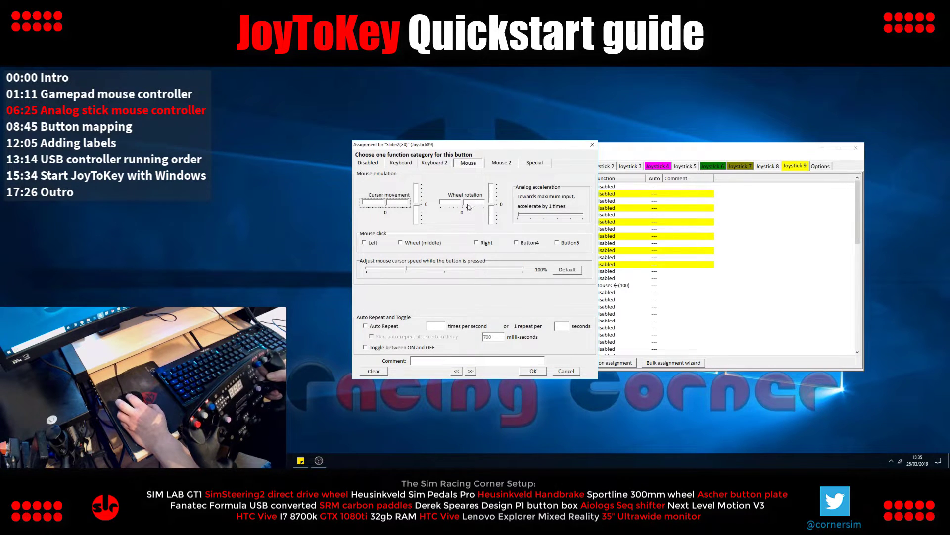
pyautogui.click(387, 203)
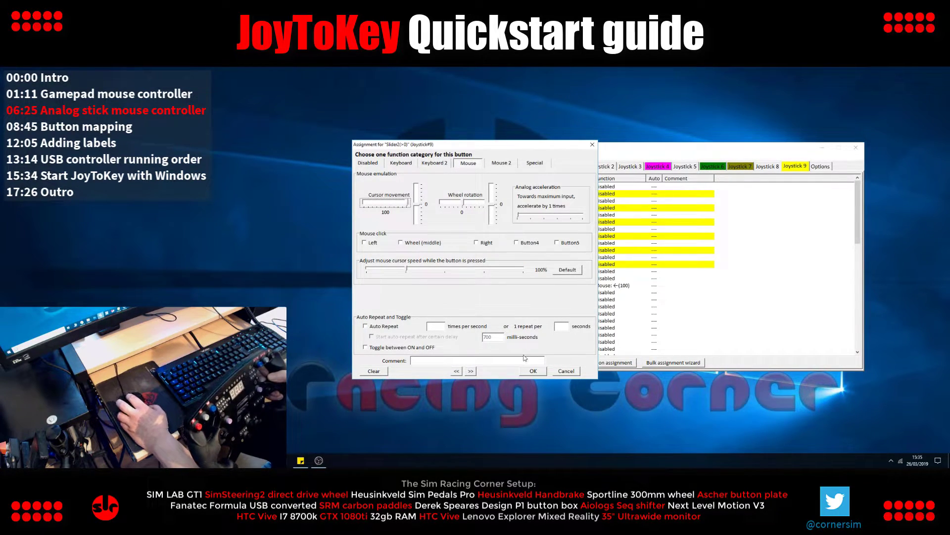
pyautogui.click(533, 371)
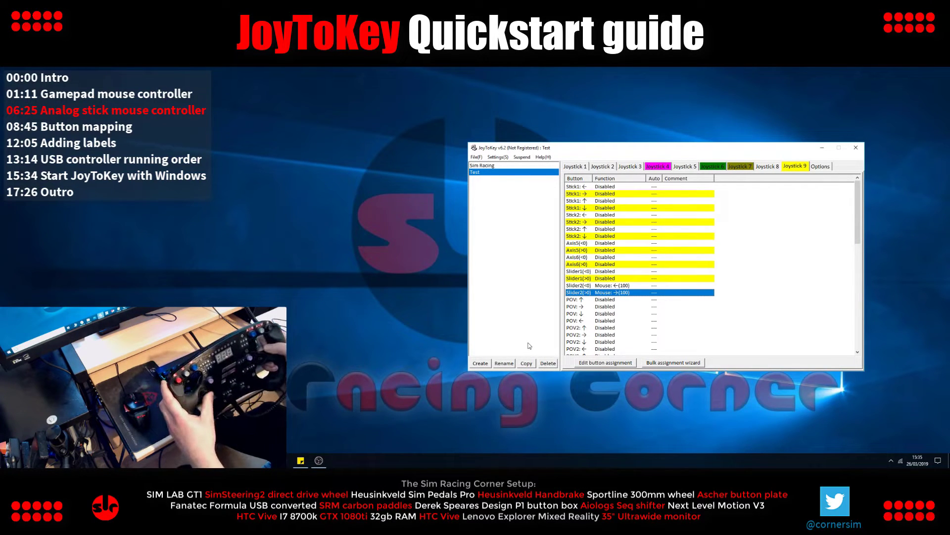
pyautogui.doubleClick(574, 278)
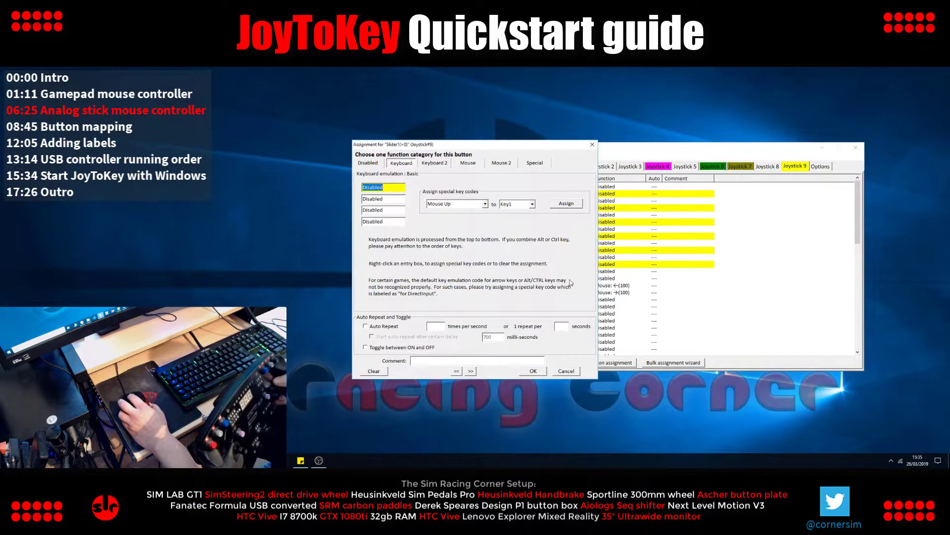
pyautogui.click(464, 164)
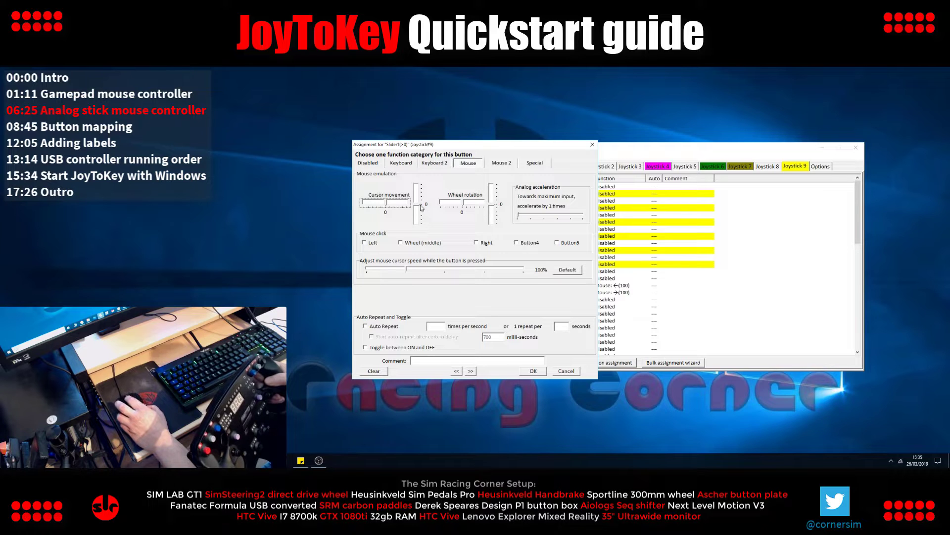
pyautogui.moveTo(421, 208); pyautogui.dragTo(422, 178)
pyautogui.click(533, 370)
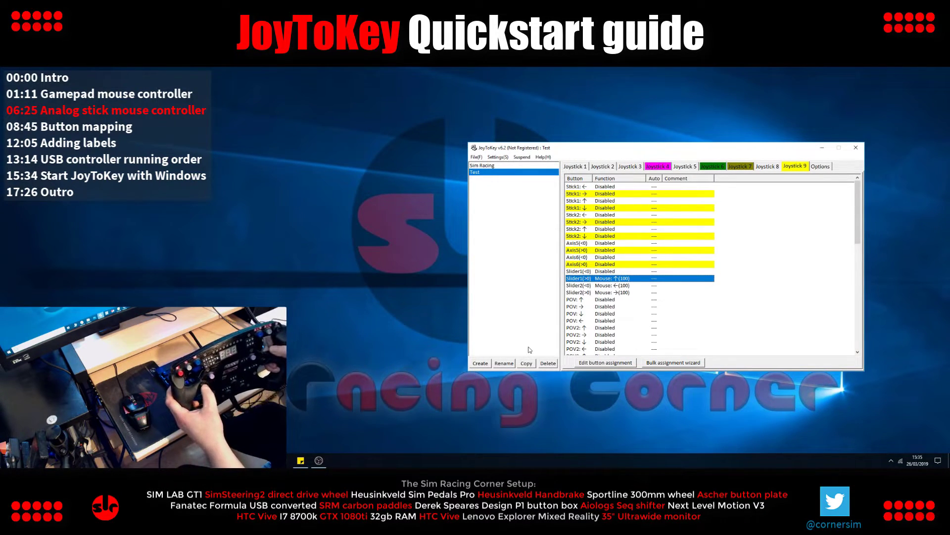
# Map Slider1(<0) to mouse cursor movement down at 100.
pyautogui.doubleClick(577, 271)
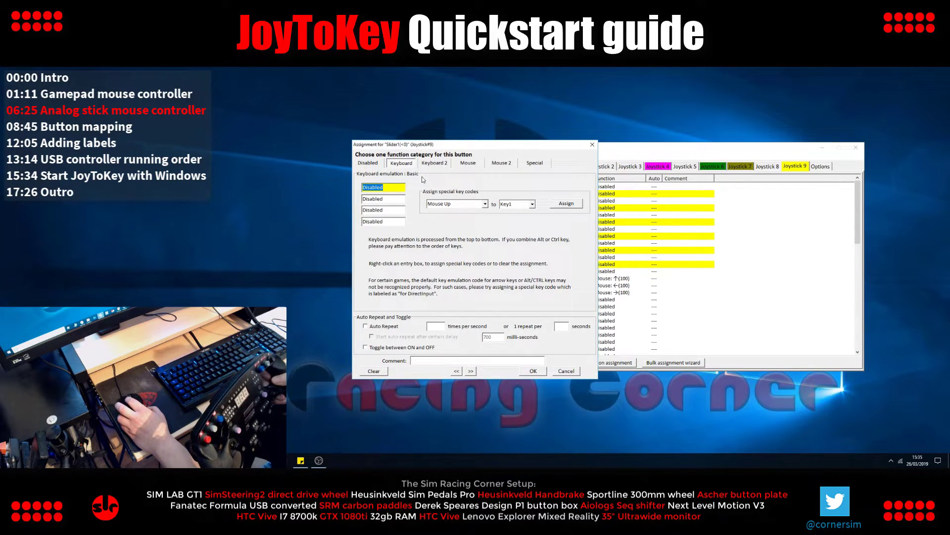
pyautogui.click(467, 162)
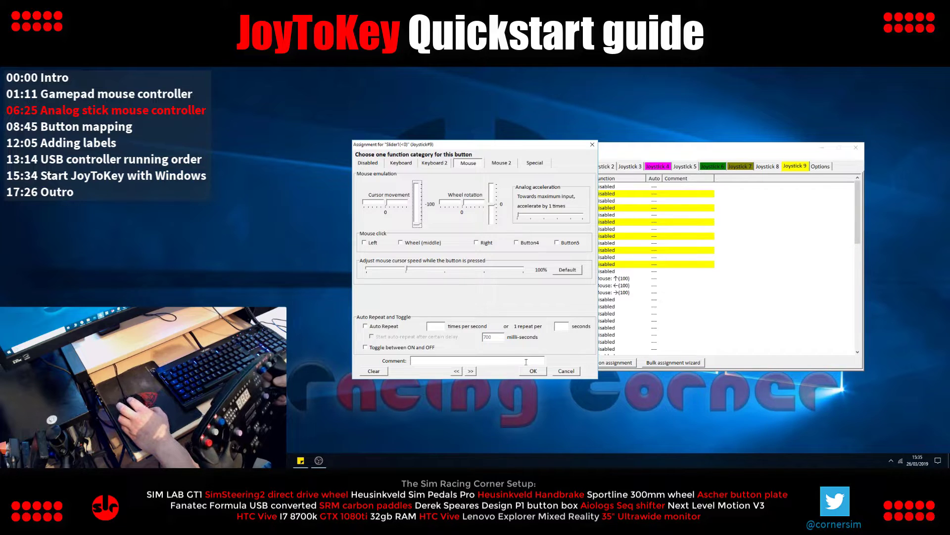
pyautogui.click(533, 371)
pyautogui.click(477, 157)
pyautogui.click(390, 201)
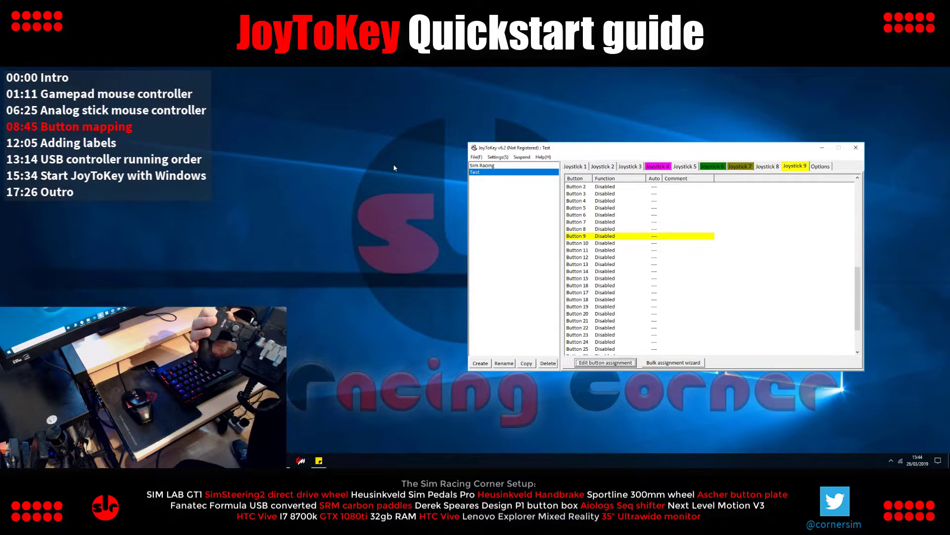
# Assign the Q key to Joystick 9's Button 9.
pyautogui.doubleClick(605, 238)
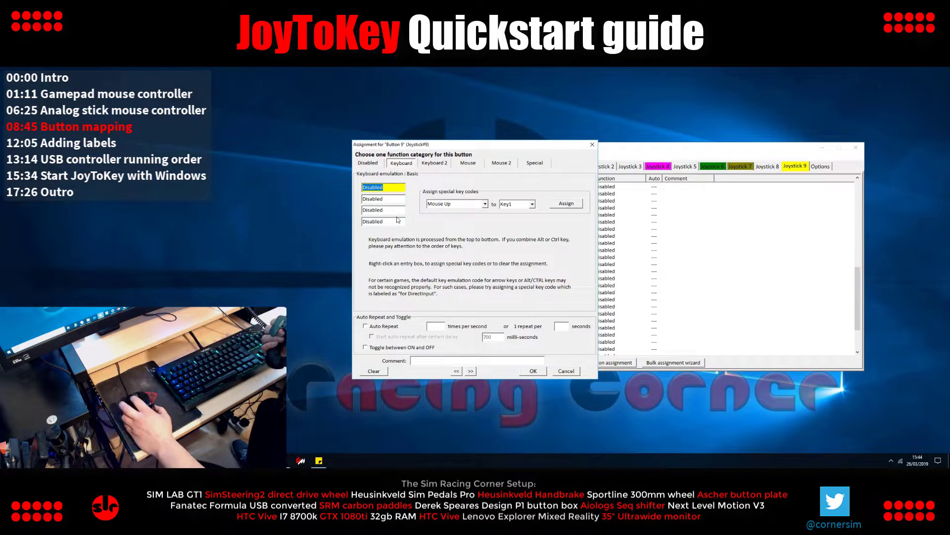
pyautogui.press('q')
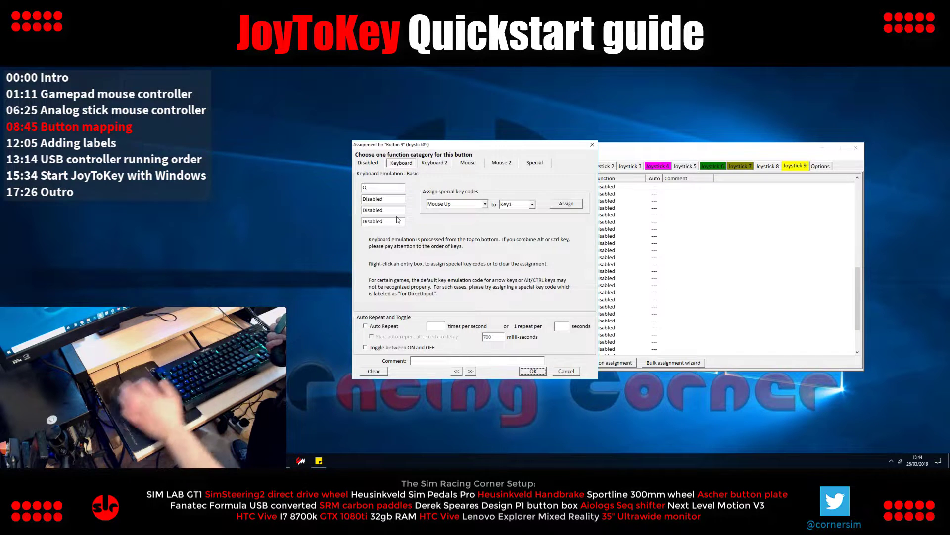
pyautogui.click(529, 372)
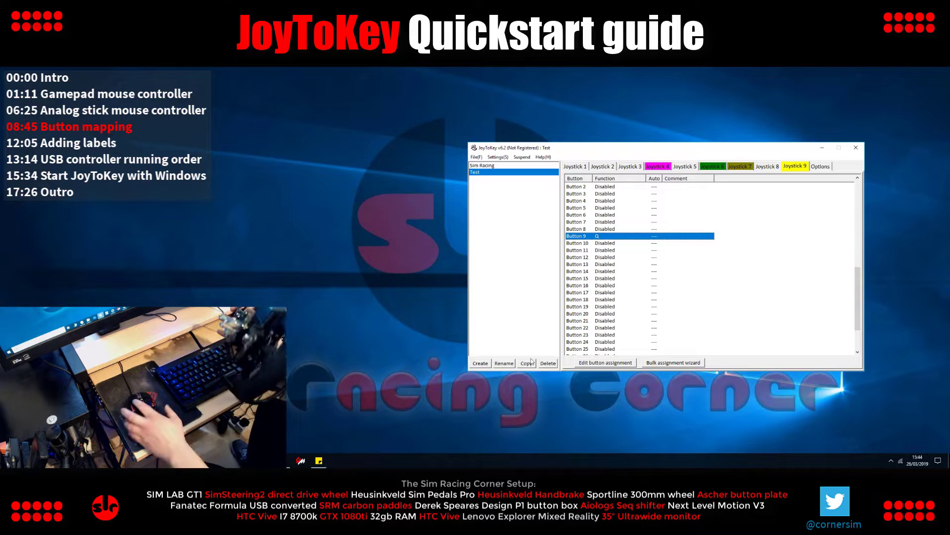
pyautogui.click(687, 295)
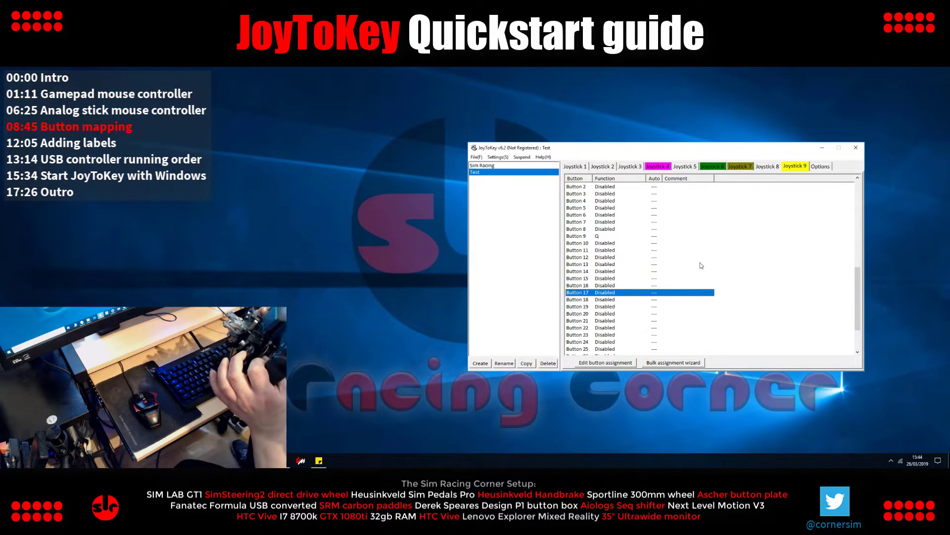
# Assign the A key to Joystick 9's Button 12.
pyautogui.doubleClick(610, 257)
pyautogui.click(393, 191)
pyautogui.press('a')
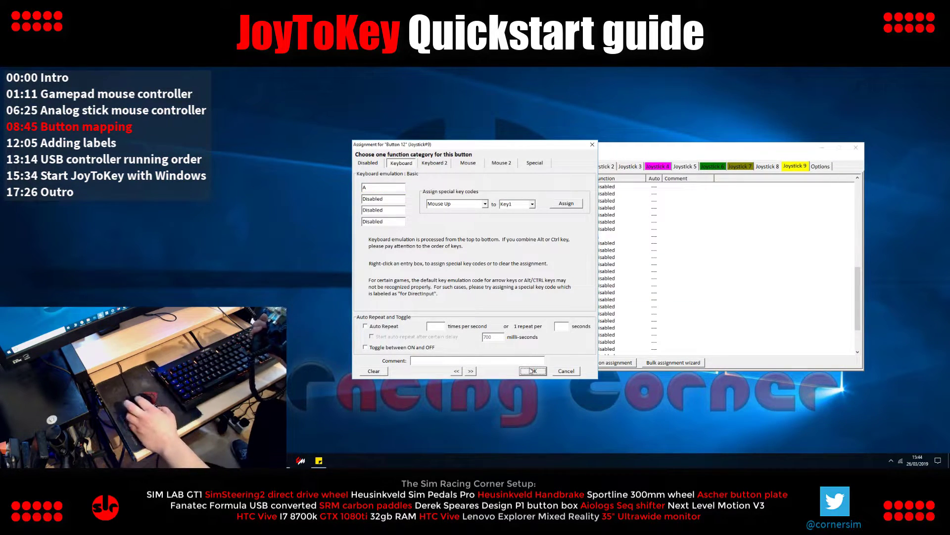
pyautogui.click(532, 371)
pyautogui.click(634, 307)
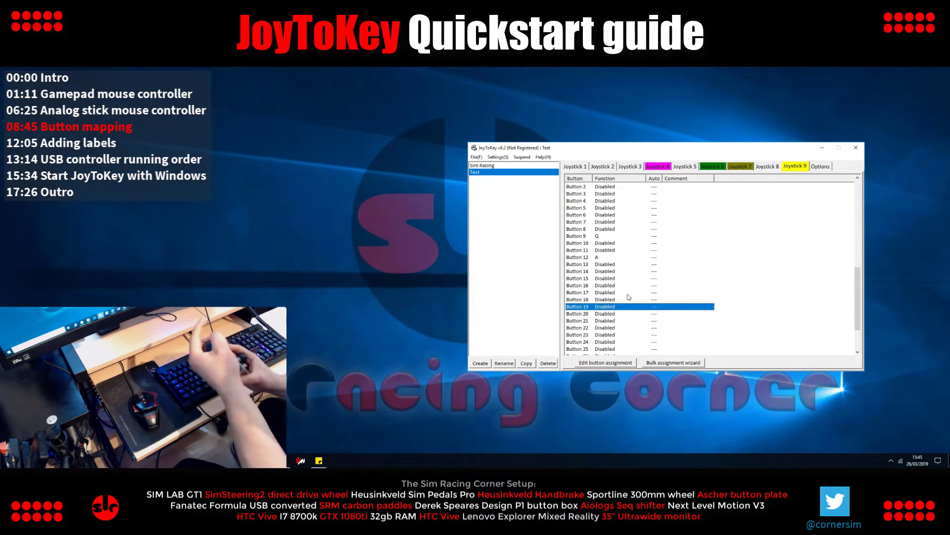
pyautogui.click(600, 170)
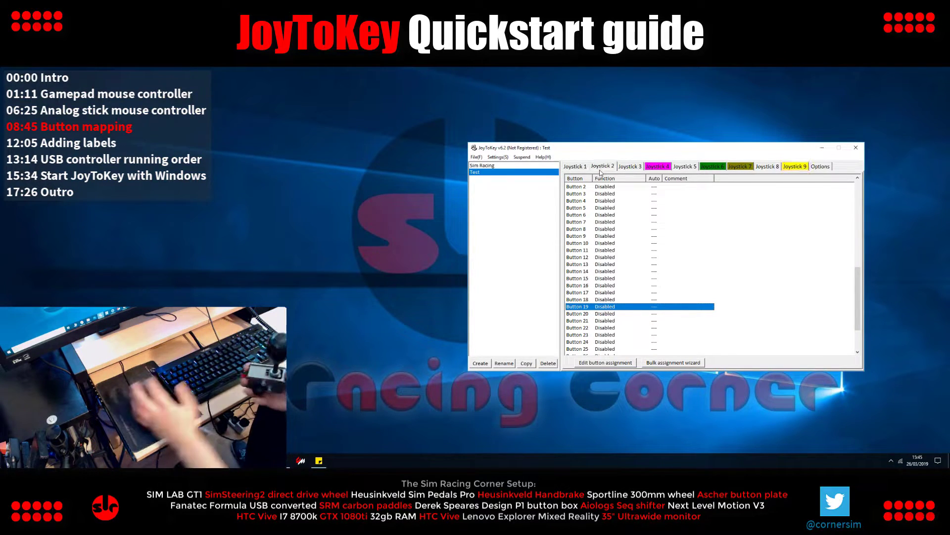
pyautogui.click(630, 271)
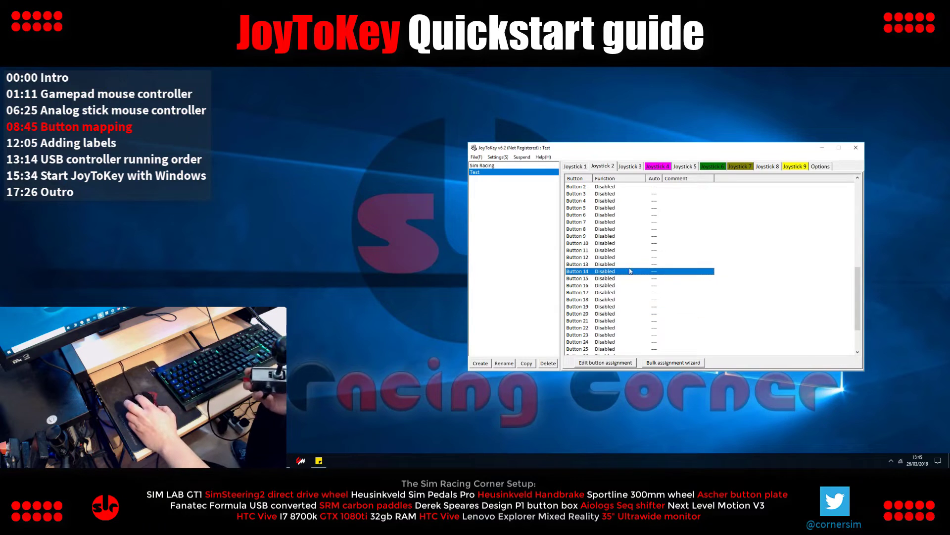
pyautogui.scroll(8, 725, 254)
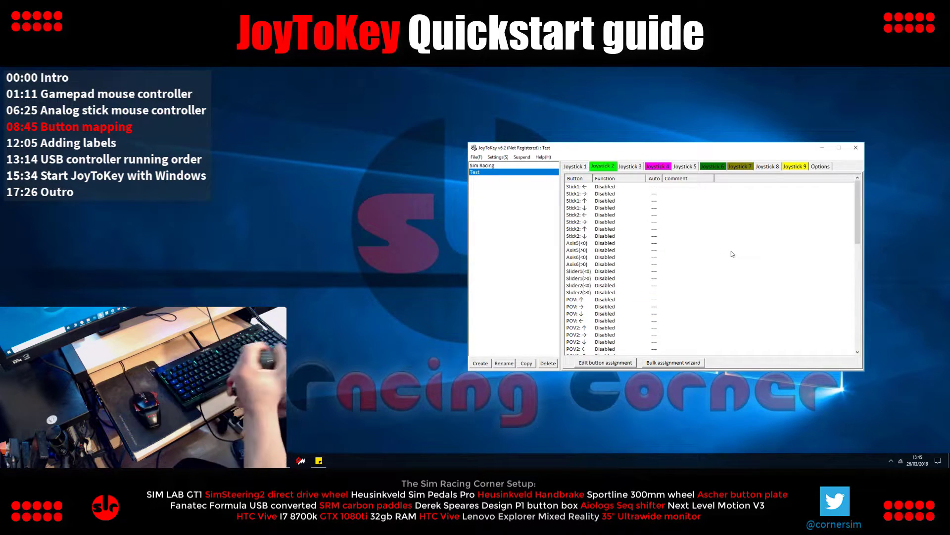
pyautogui.scroll(-10, 633, 263)
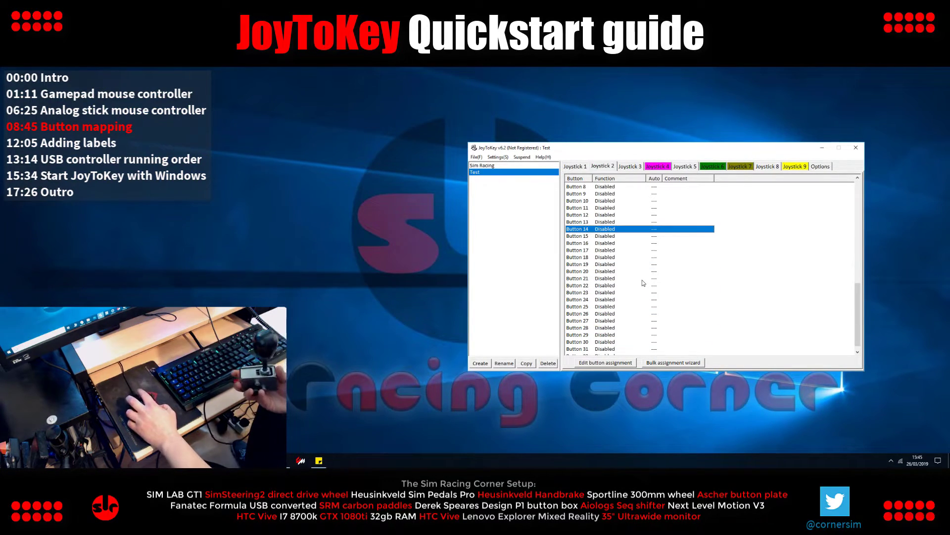
pyautogui.scroll(-1, 570, 277)
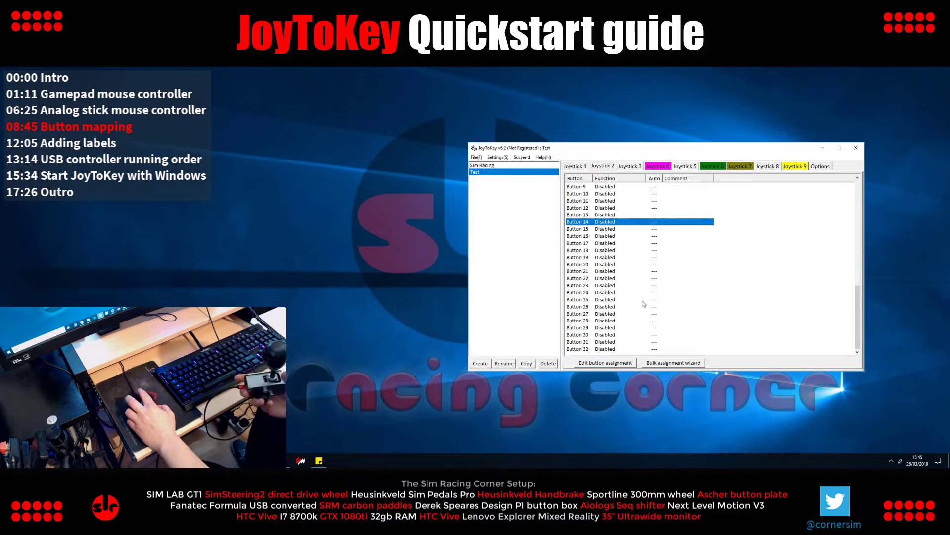
pyautogui.click(607, 166)
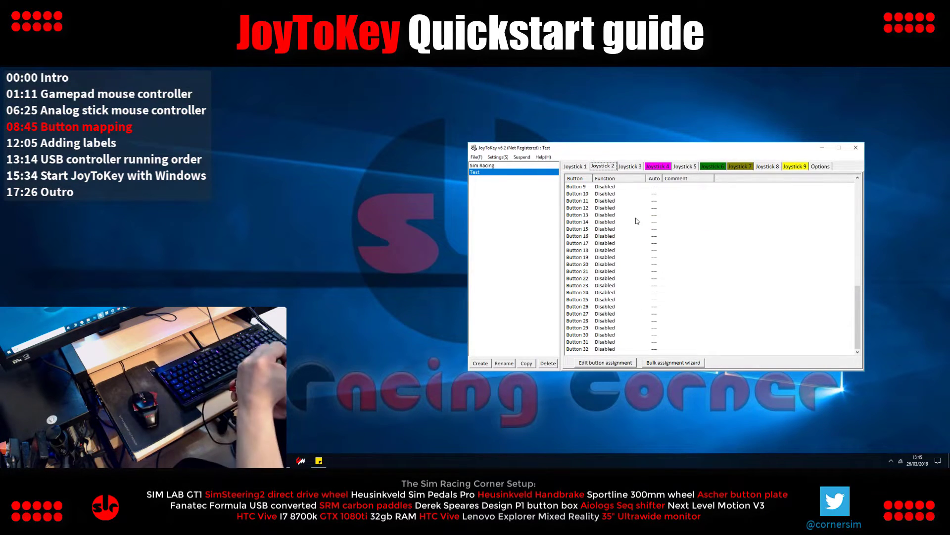
pyautogui.scroll(4, 683, 300)
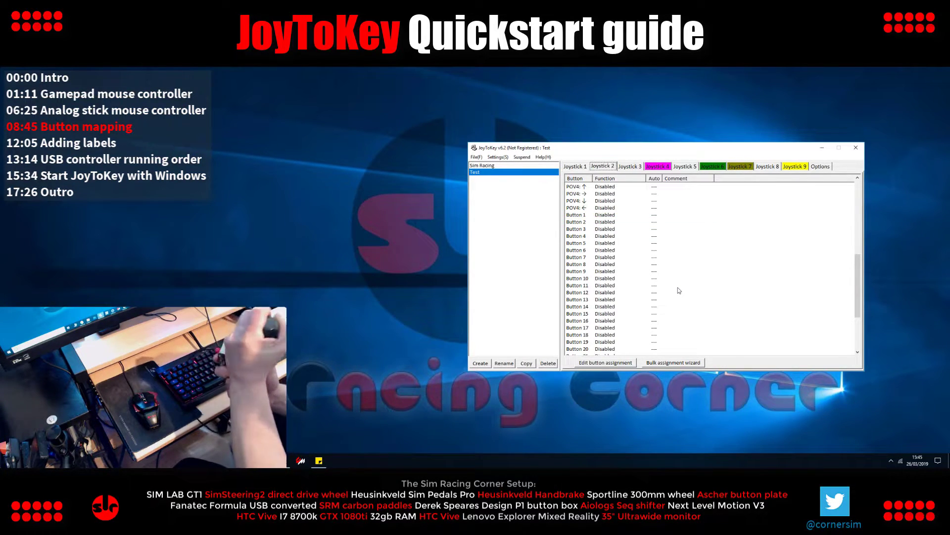
# Assign the Q key to Joystick 2's Button 1.
pyautogui.click(595, 217)
pyautogui.doubleClick(596, 218)
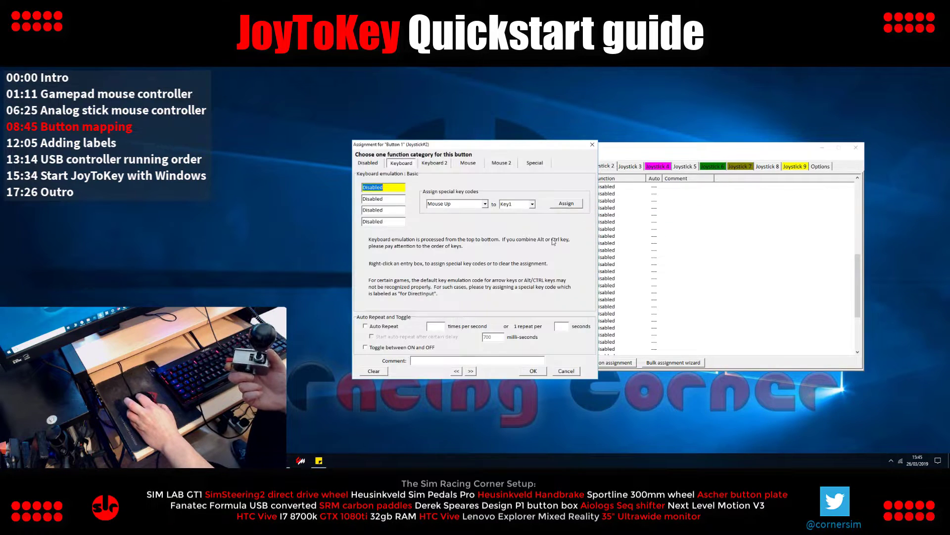
pyautogui.press('q')
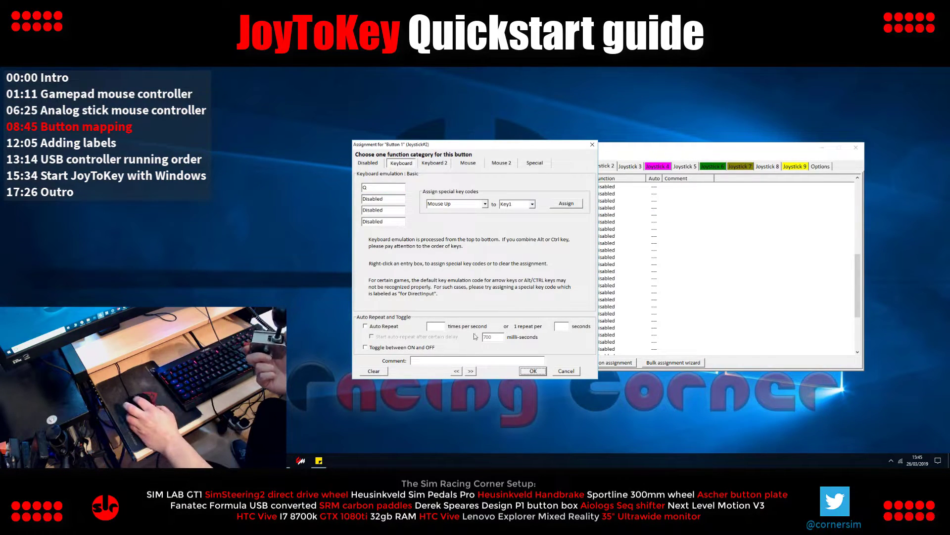
pyautogui.click(532, 371)
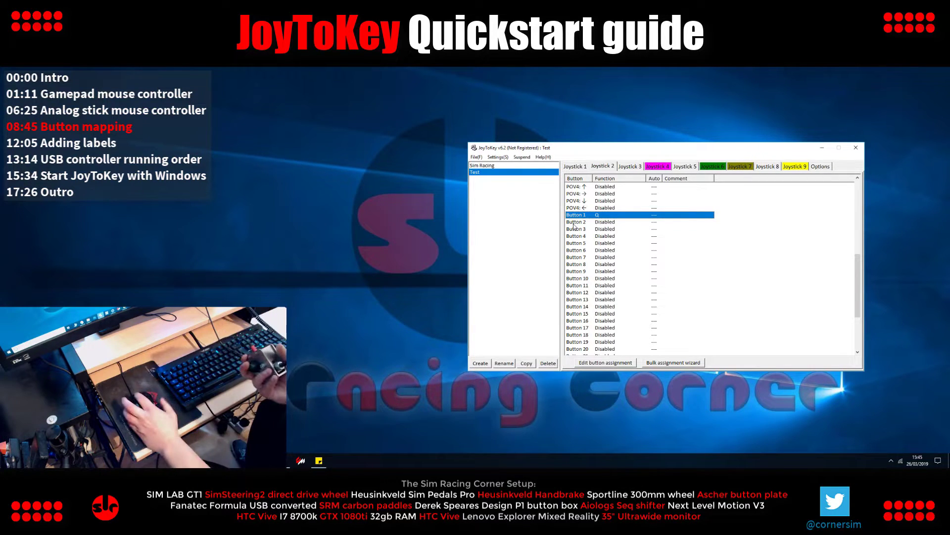
# Assign the A key to Joystick 2's Button 2.
pyautogui.doubleClick(575, 223)
pyautogui.press('a')
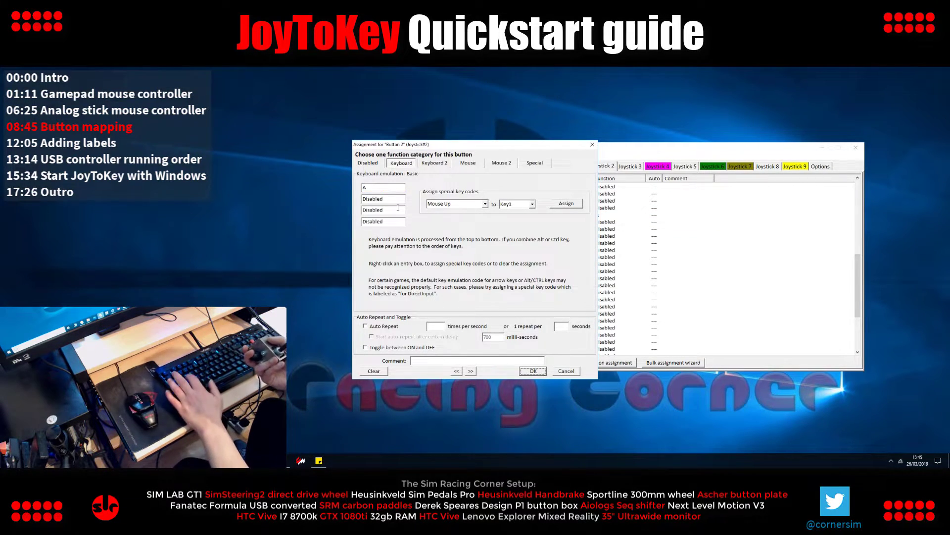
pyautogui.click(539, 371)
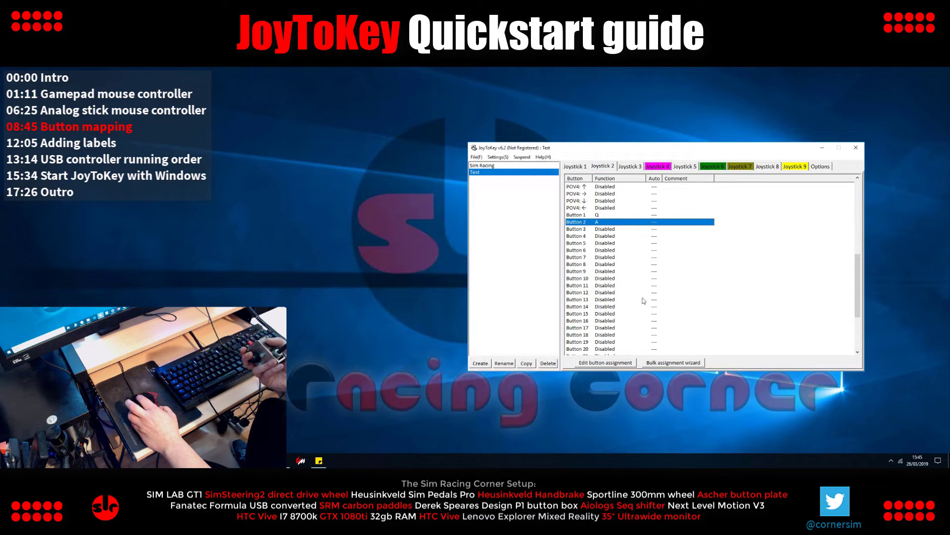
pyautogui.click(477, 157)
pyautogui.press('Escape')
pyautogui.click(493, 281)
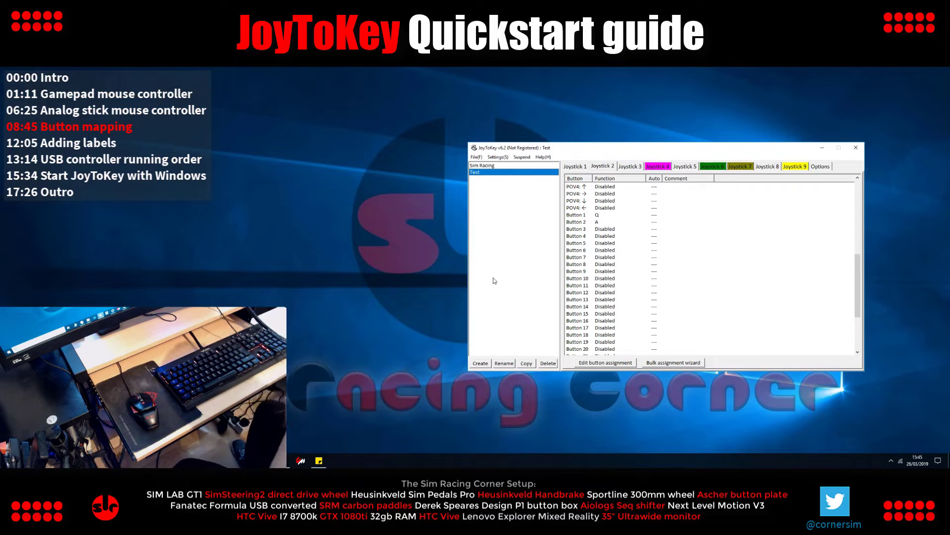
# Launch Notepad from Windows search with 'note' and place it over JoyToKey.
pyautogui.press('super')
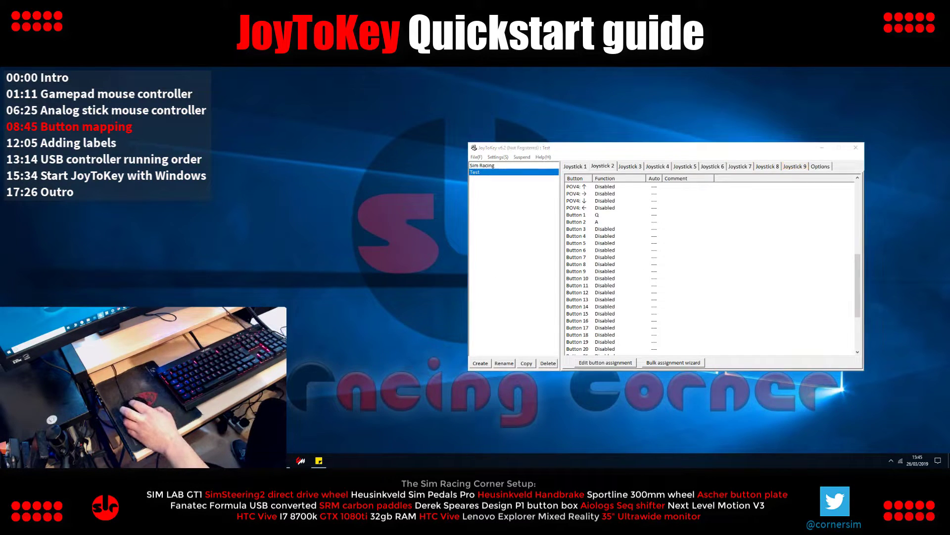
pyautogui.write('note')
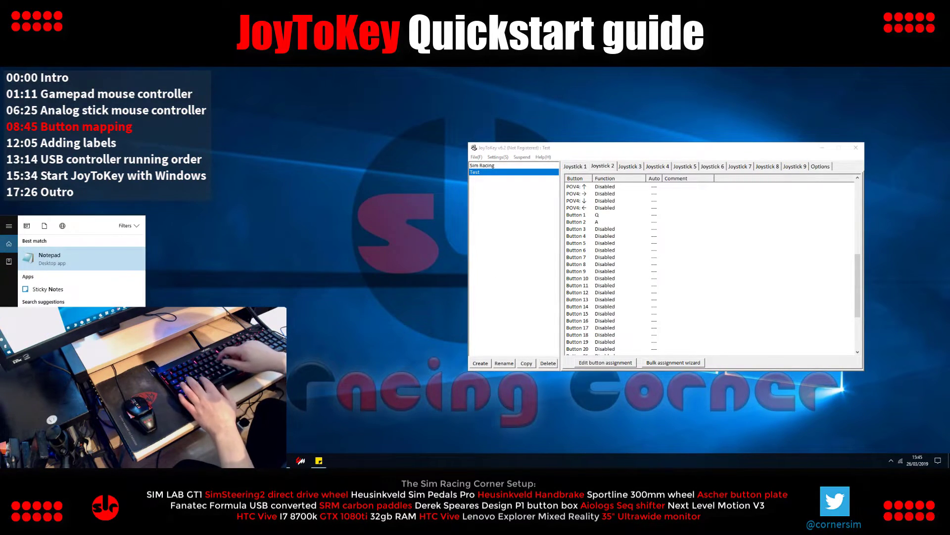
pyautogui.press('Return')
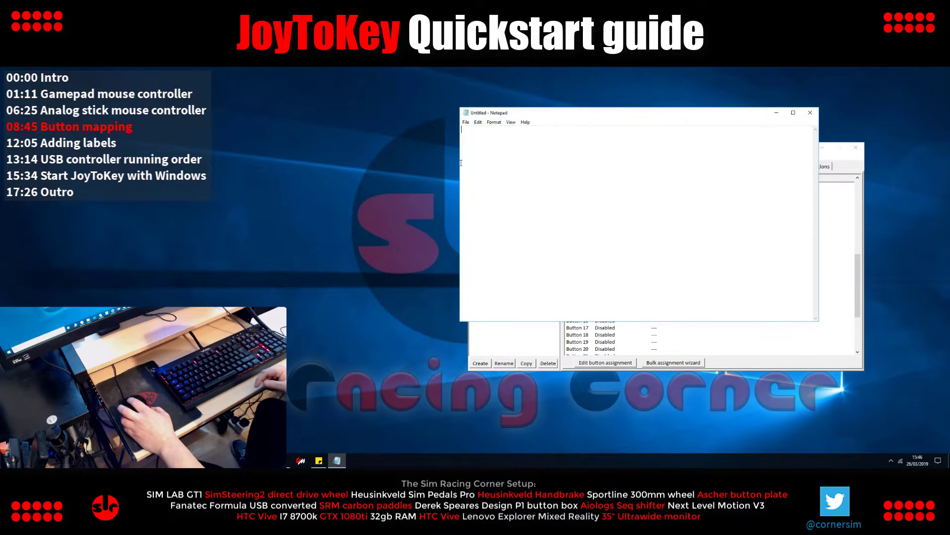
pyautogui.moveTo(627, 116); pyautogui.dragTo(614, 163)
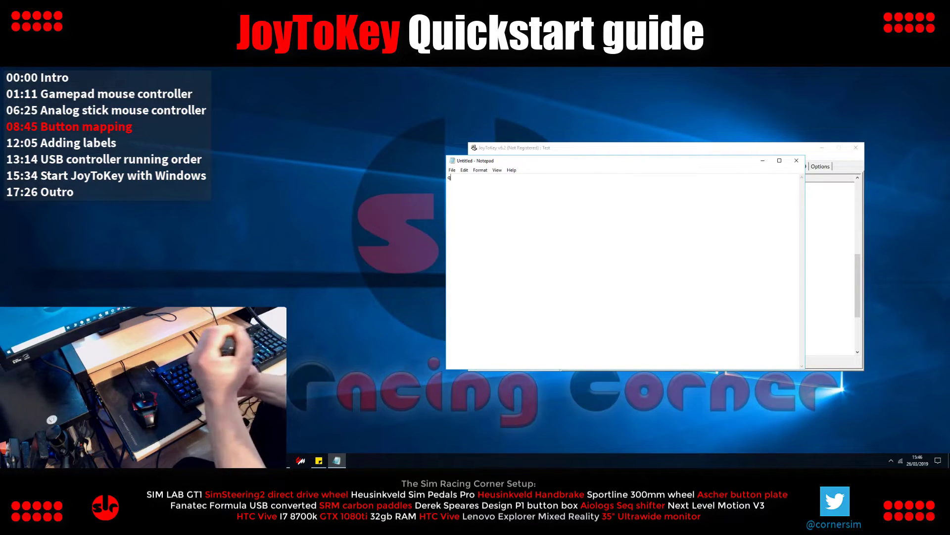
# Press the controller buttons to produce test strings of q and a characters in Notepad.
pyautogui.write('qqqaaqqaa')
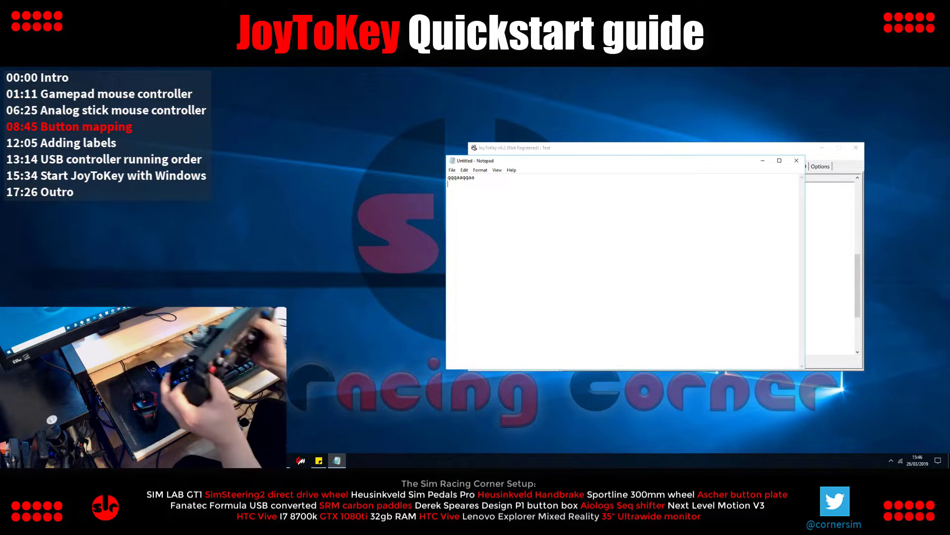
pyautogui.write('qqqqaaaqaqaqqaqa')
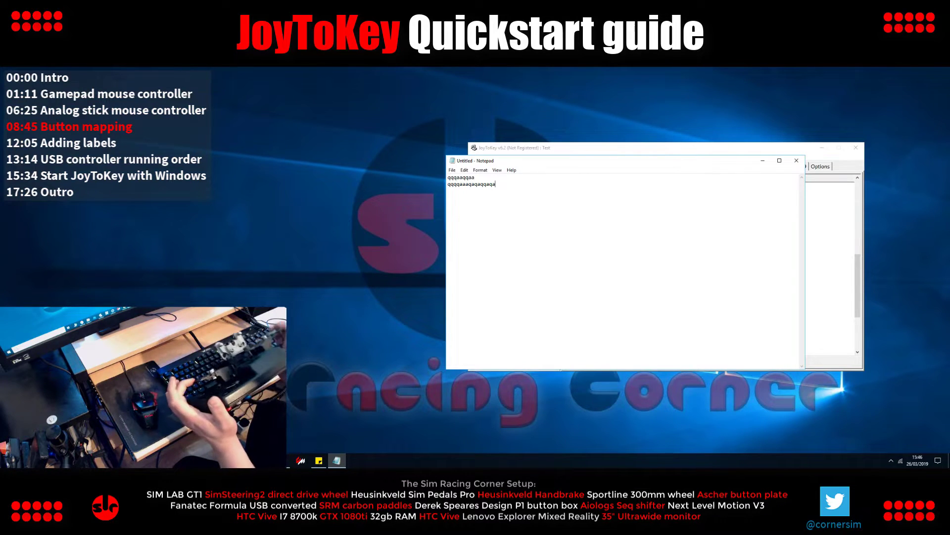
pyautogui.write('qaaqaqqa')
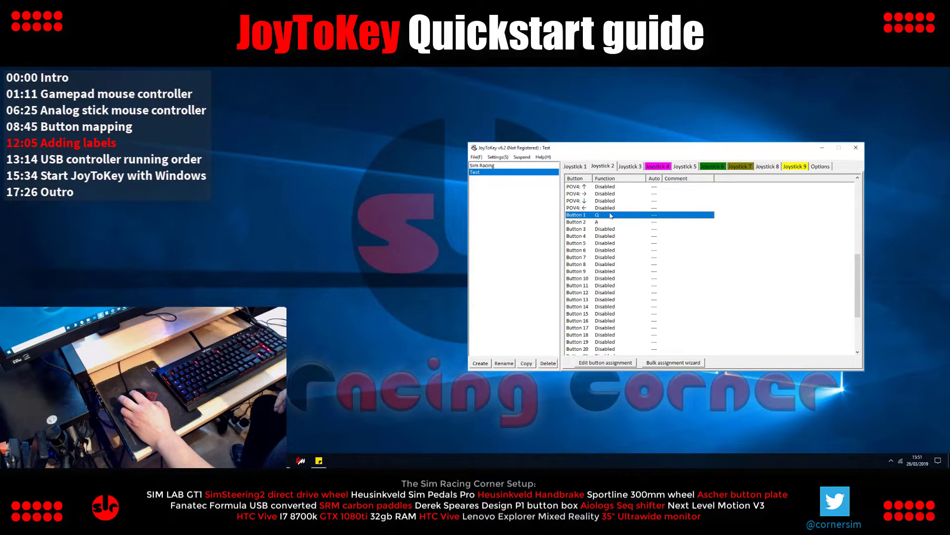
# Add the comment 'Upshift' to Joystick 2's Button 1.
pyautogui.doubleClick(612, 216)
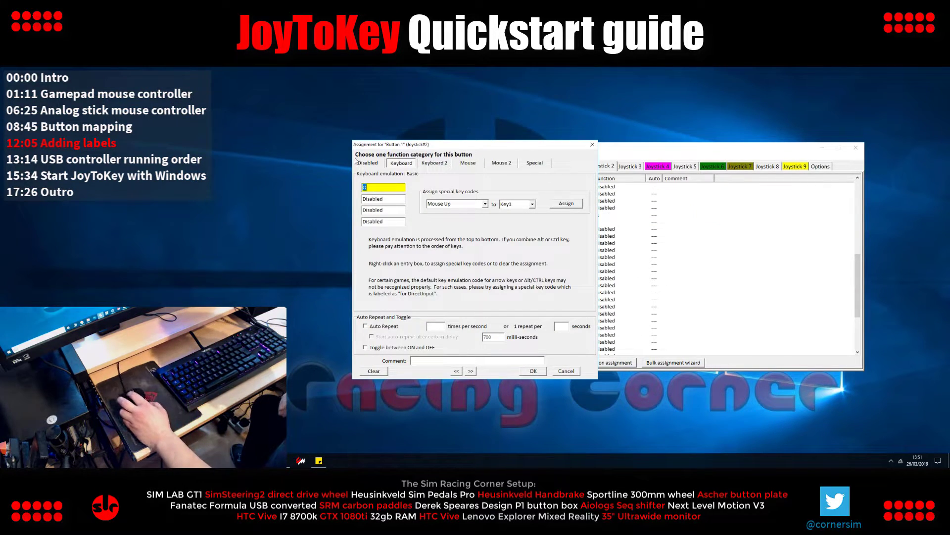
pyautogui.moveTo(490, 149); pyautogui.dragTo(434, 138)
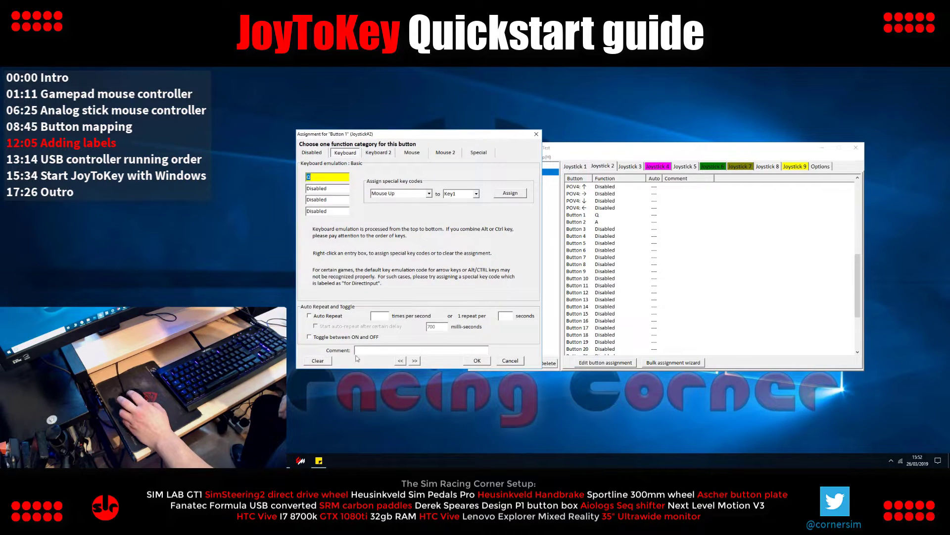
pyautogui.click(382, 349)
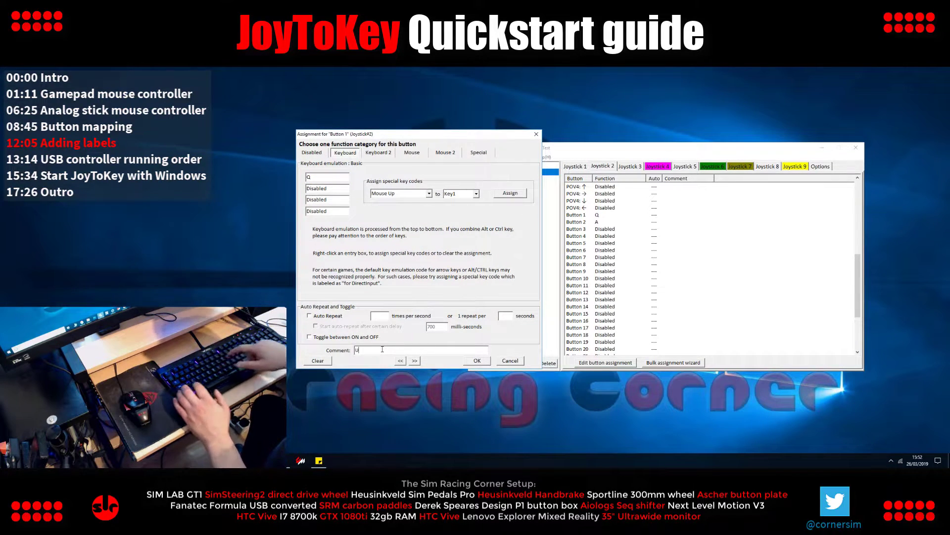
pyautogui.write('Upshift')
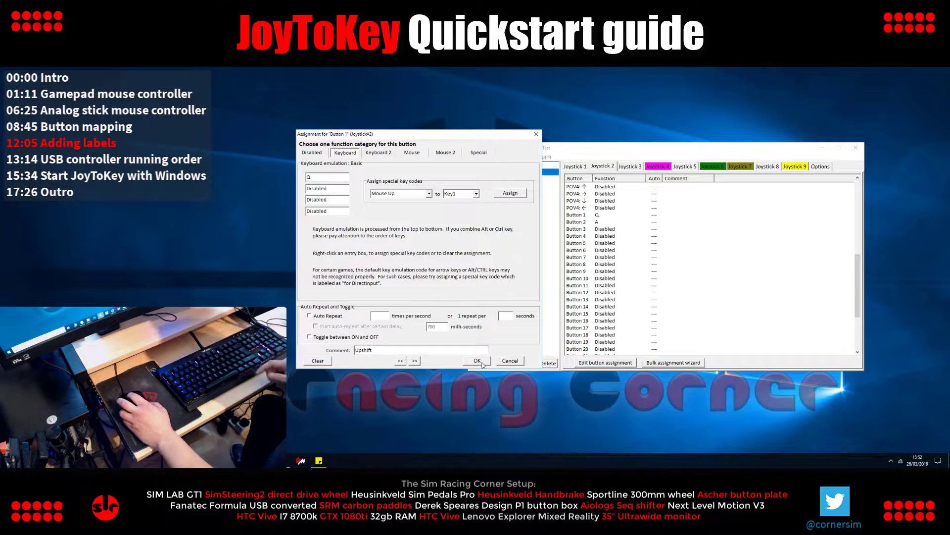
pyautogui.click(485, 363)
# Add the comment 'Downshift' to Joystick 2's Button 2.
pyautogui.doubleClick(587, 225)
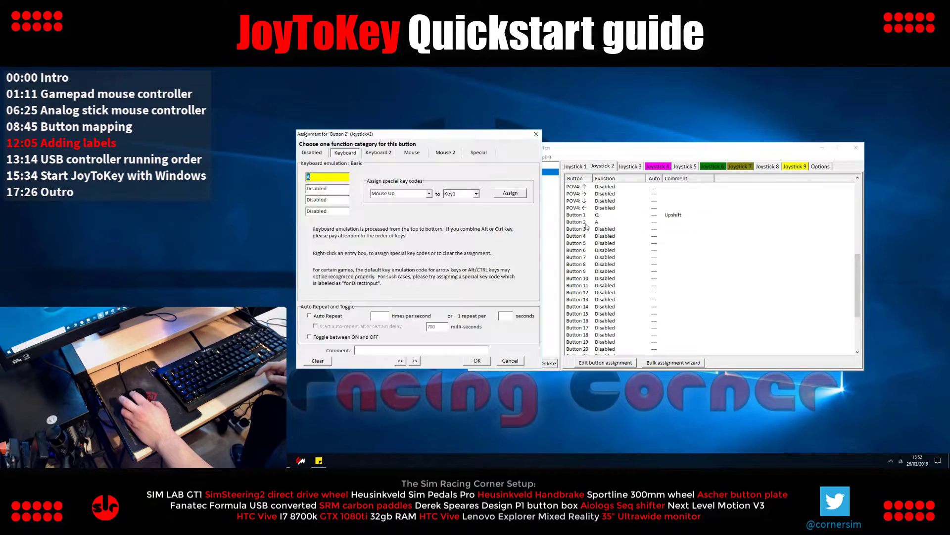
pyautogui.click(409, 350)
pyautogui.write('Down')
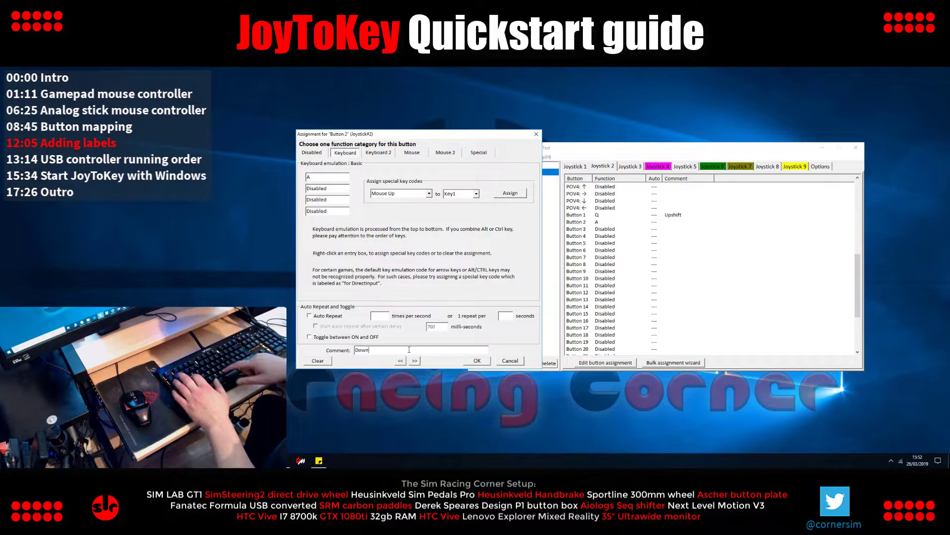
pyautogui.write('shift')
pyautogui.click(488, 363)
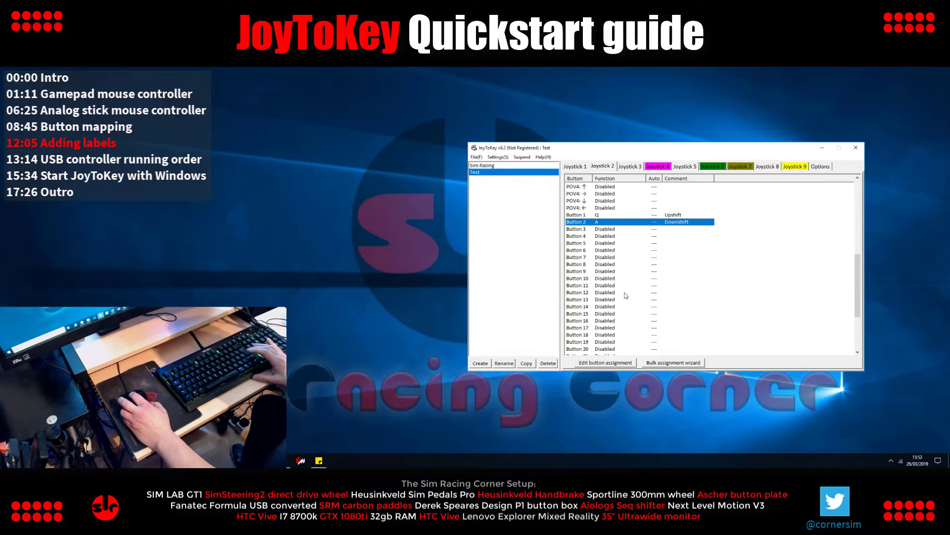
# Copy Joystick 2's Button 1 Upshift mapping.
pyautogui.click(618, 243)
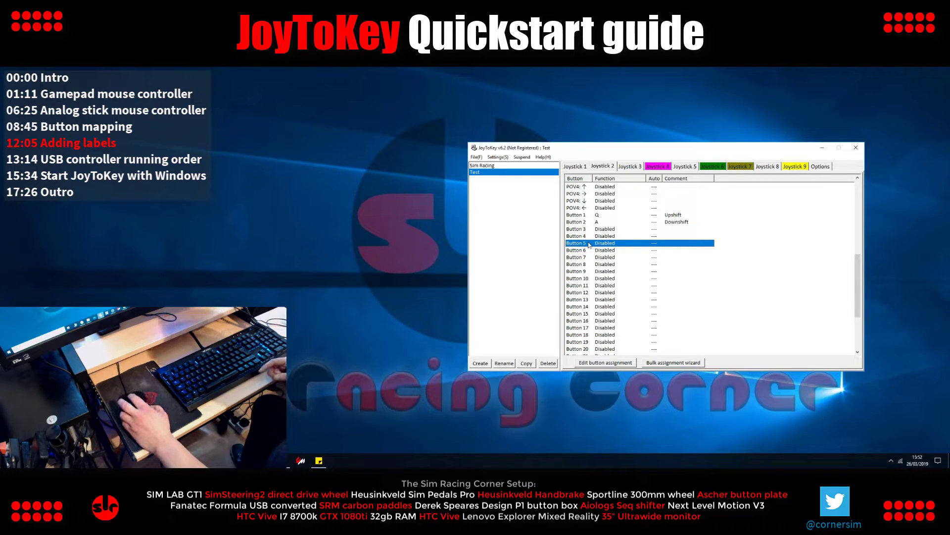
pyautogui.click(590, 222)
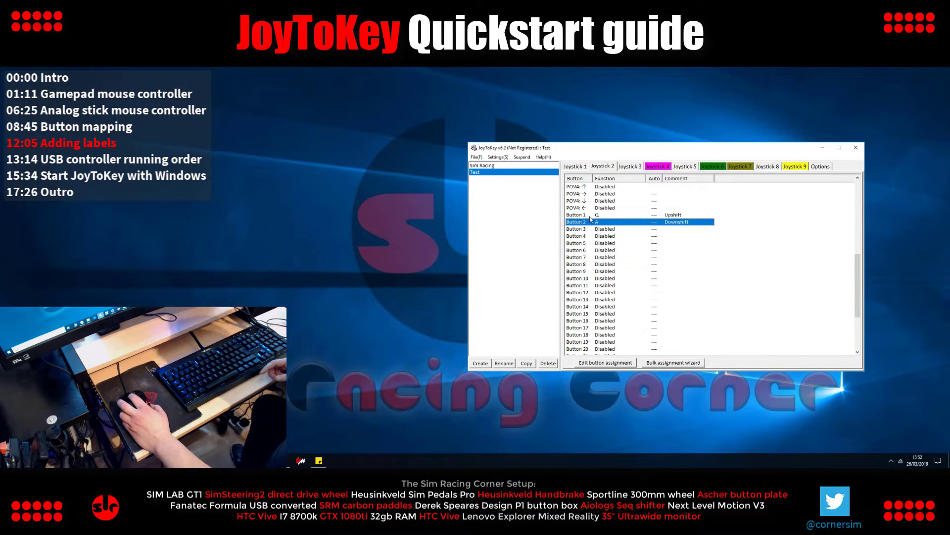
pyautogui.click(590, 216)
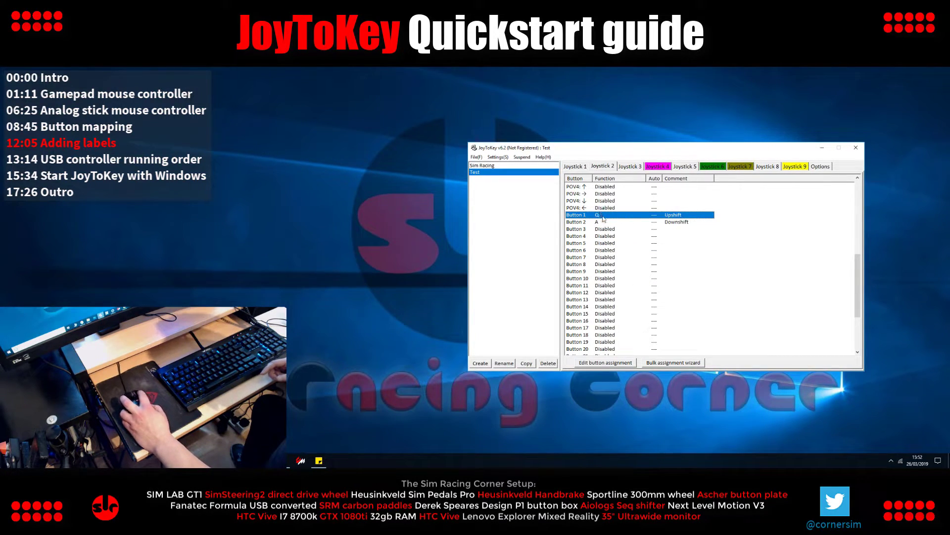
pyautogui.rightClick(604, 219)
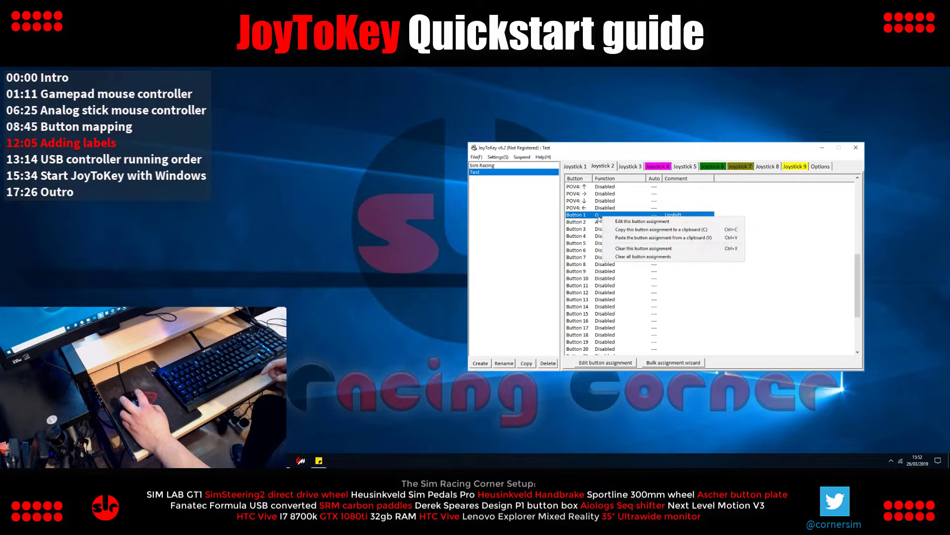
pyautogui.click(631, 232)
# Paste the Upshift mapping onto Joystick 3's Button 8.
pyautogui.click(633, 169)
pyautogui.click(591, 251)
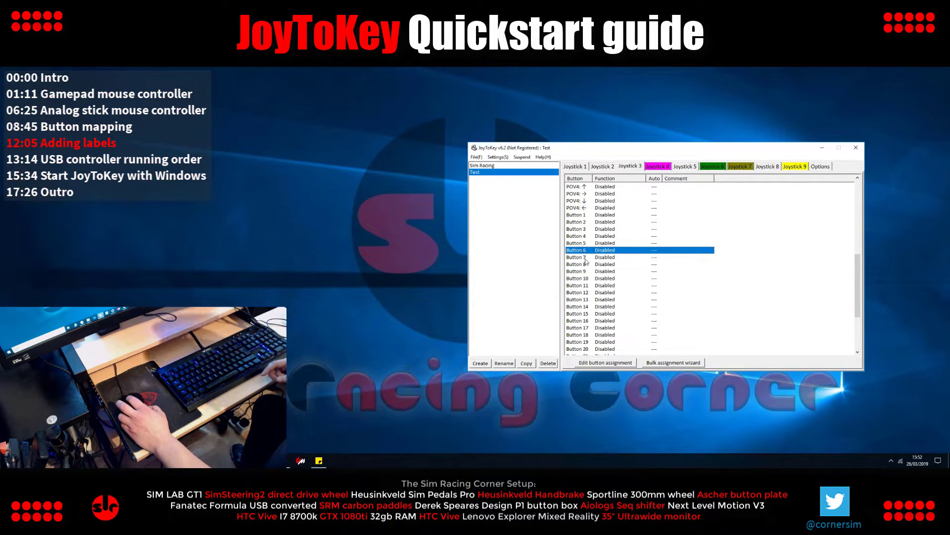
pyautogui.click(587, 264)
pyautogui.rightClick(590, 266)
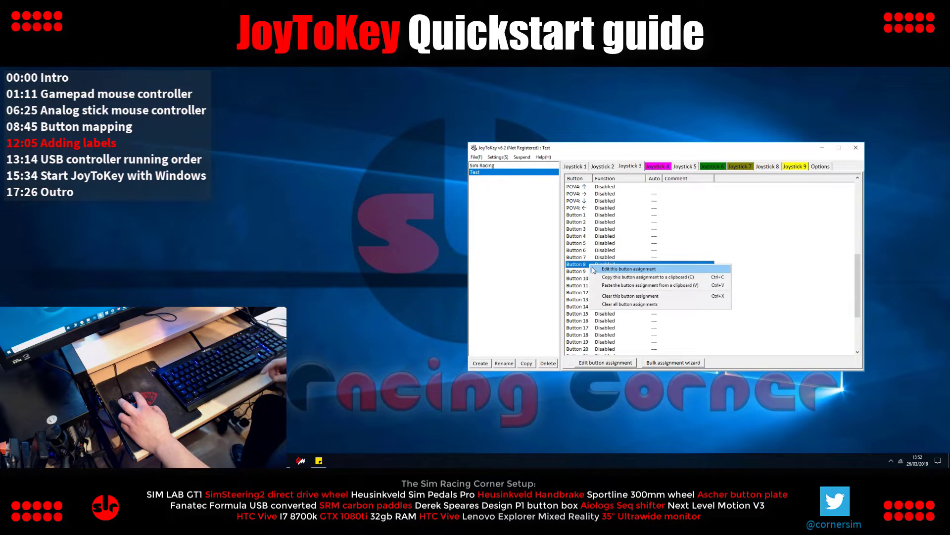
pyautogui.click(608, 287)
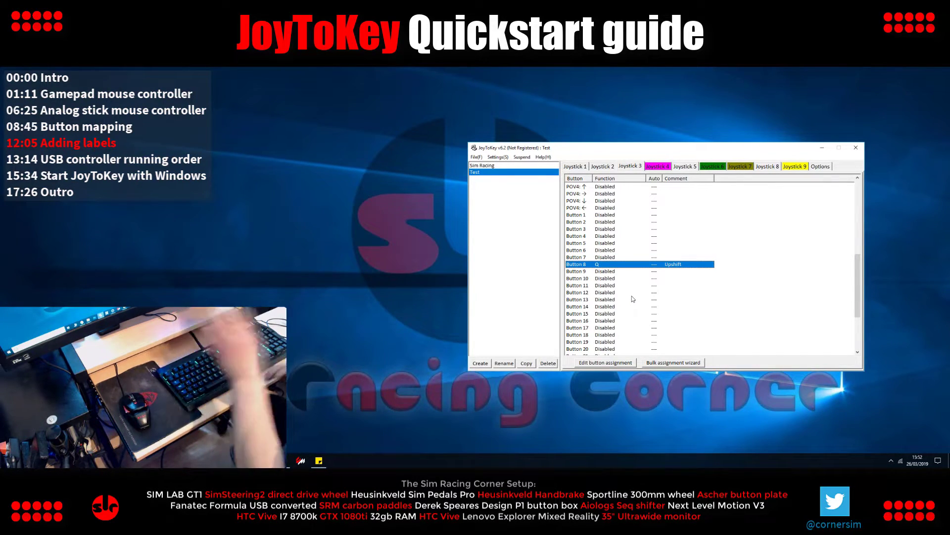
# Clear the pasted Q mapping and comment from Joystick 3's Button 8.
pyautogui.click(693, 167)
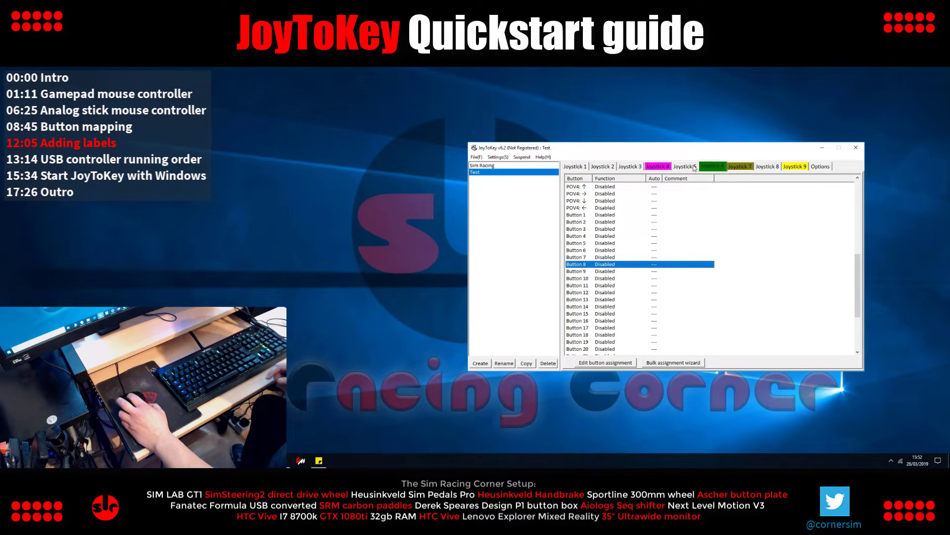
pyautogui.click(597, 236)
pyautogui.click(627, 168)
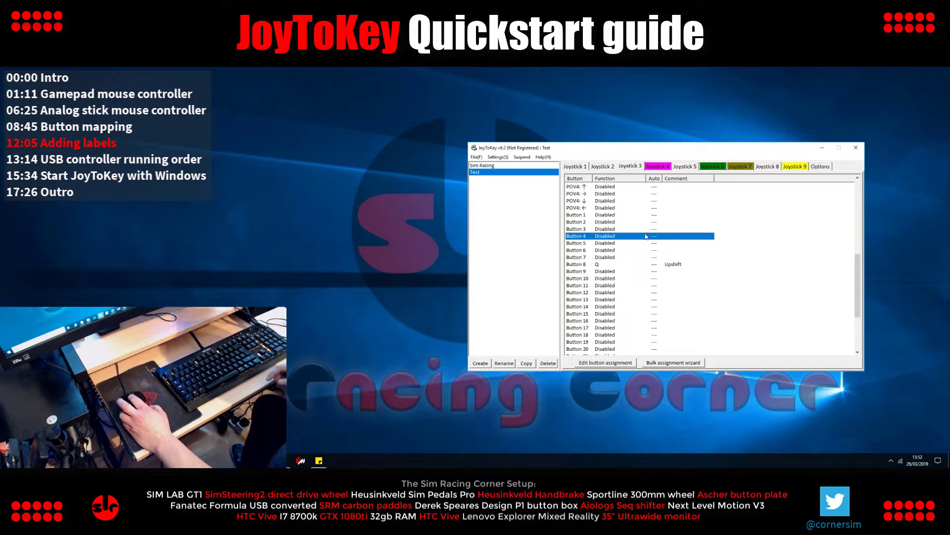
pyautogui.click(582, 266)
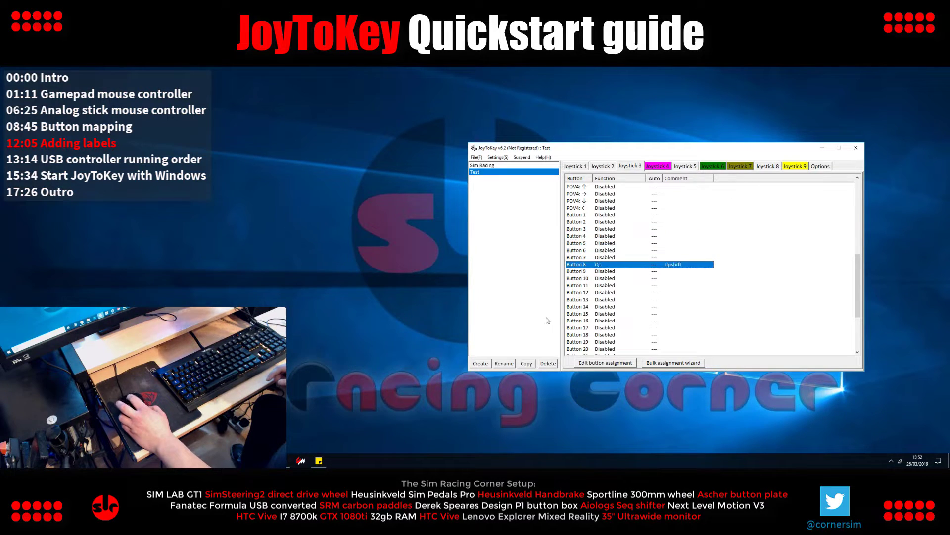
pyautogui.doubleClick(591, 266)
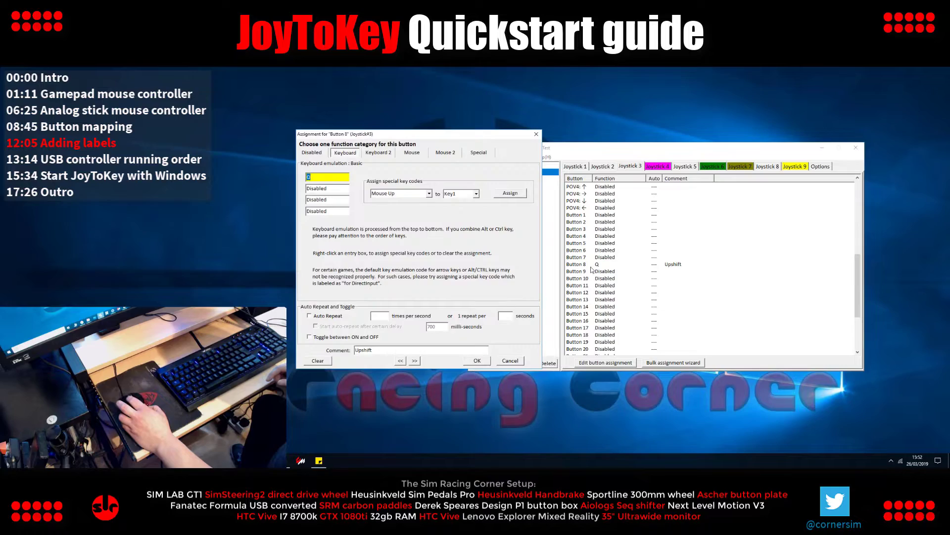
pyautogui.click(317, 361)
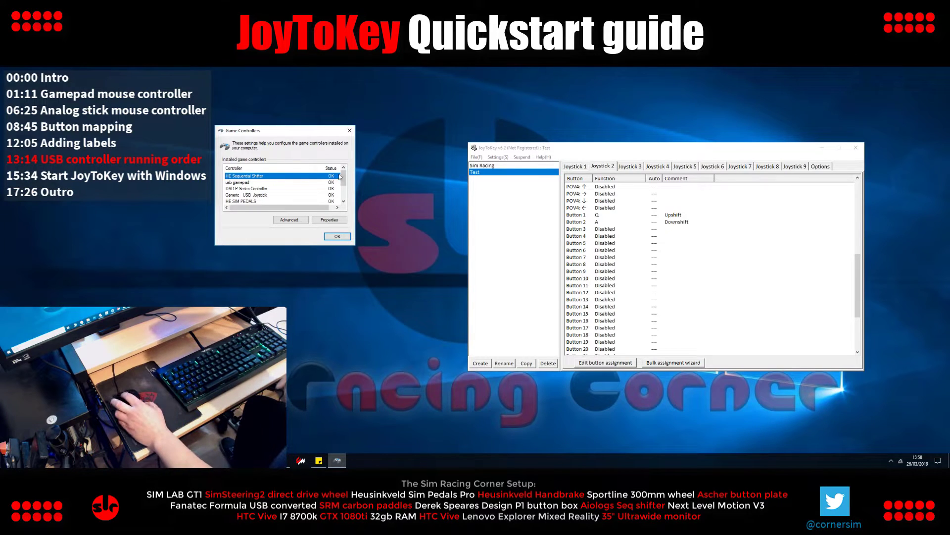
# Position the Game Controllers window beside JoyToKey.
pyautogui.moveTo(300, 137)
pyautogui.mouseDown()
pyautogui.moveTo(315, 120)
pyautogui.moveTo(295, 141)
pyautogui.mouseUp()
pyautogui.moveTo(363, 180)
pyautogui.mouseDown()
pyautogui.moveTo(364, 202)
pyautogui.moveTo(368, 180)
pyautogui.mouseUp()
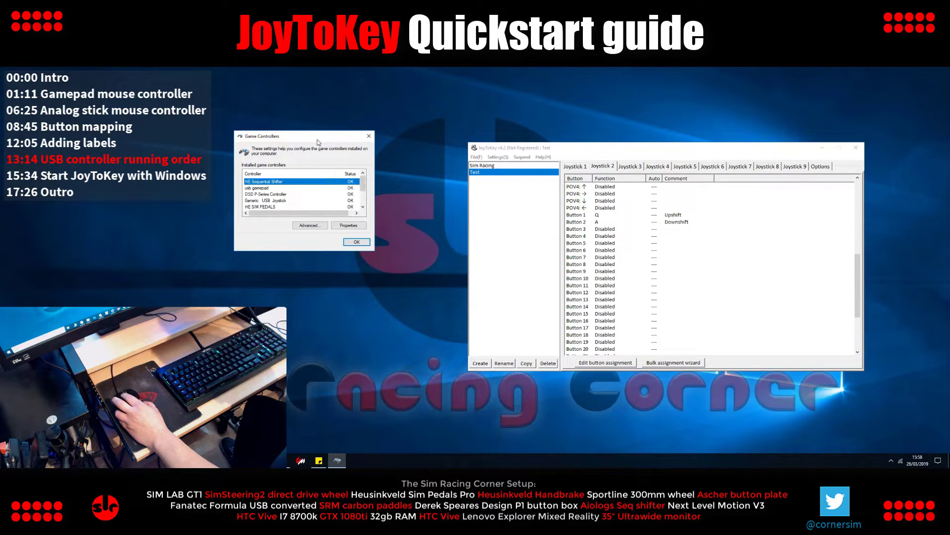
pyautogui.moveTo(316, 140); pyautogui.dragTo(317, 151)
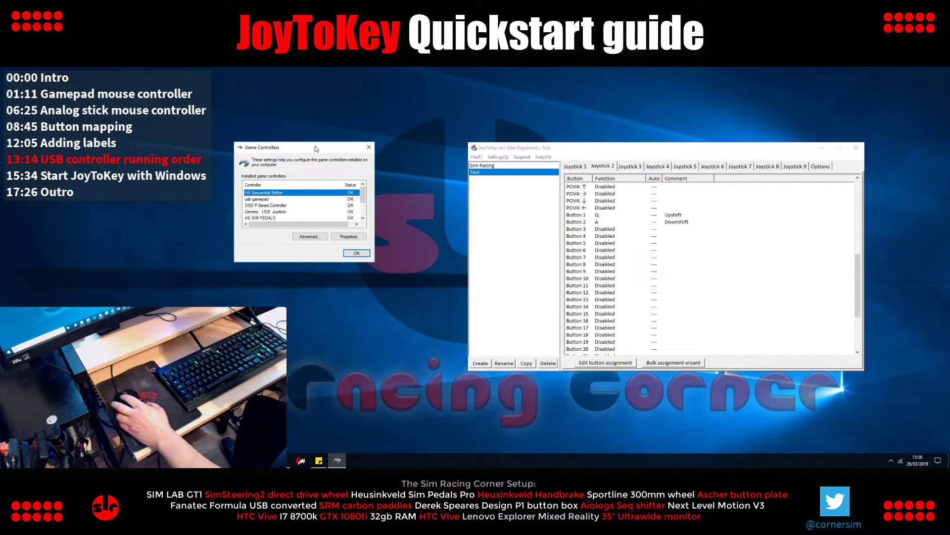
pyautogui.click(601, 153)
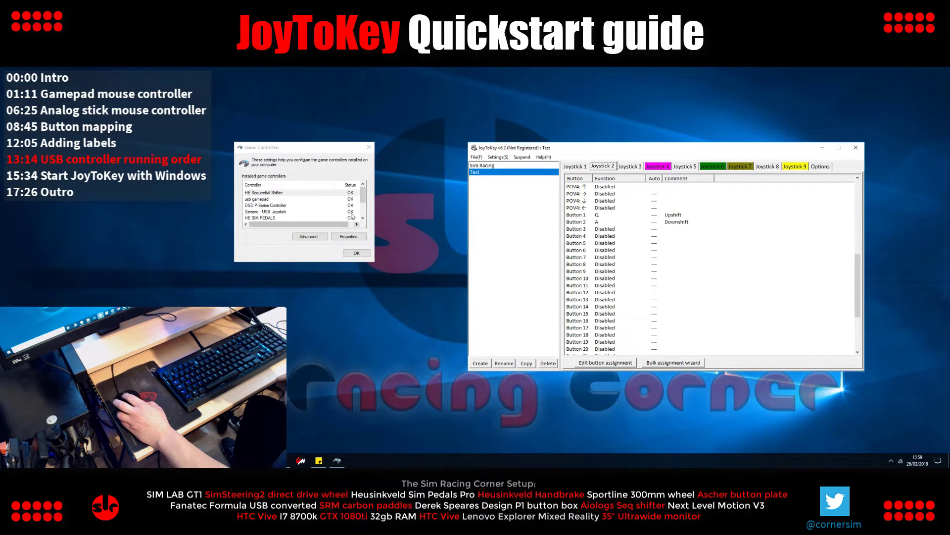
# Select usb gamepad and compare it against JoyToKey's Joystick 3, 4 and 2 pages.
pyautogui.click(270, 199)
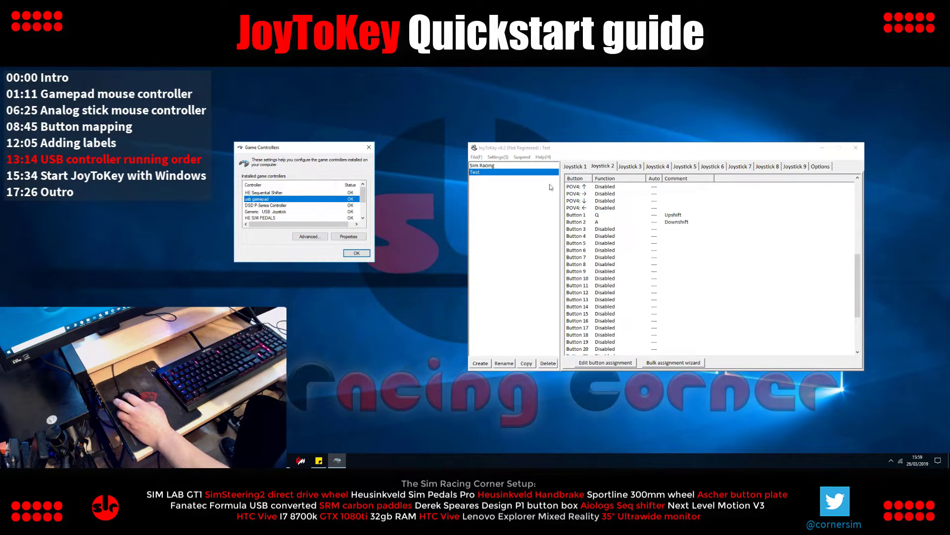
pyautogui.click(632, 158)
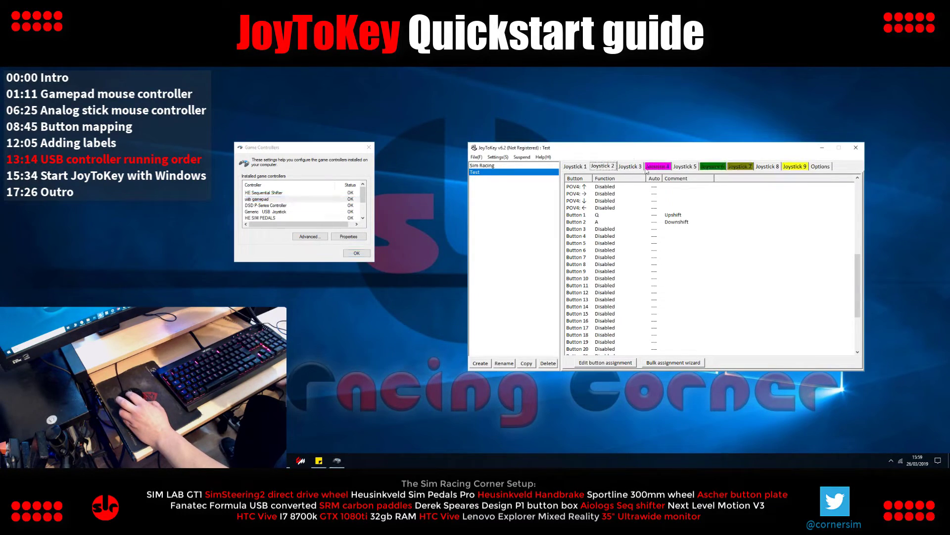
pyautogui.click(631, 167)
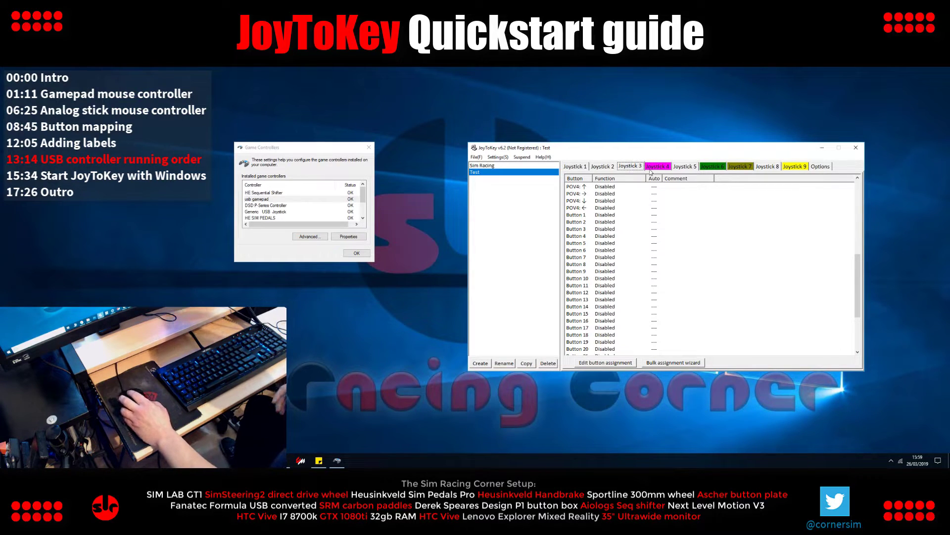
pyautogui.click(653, 168)
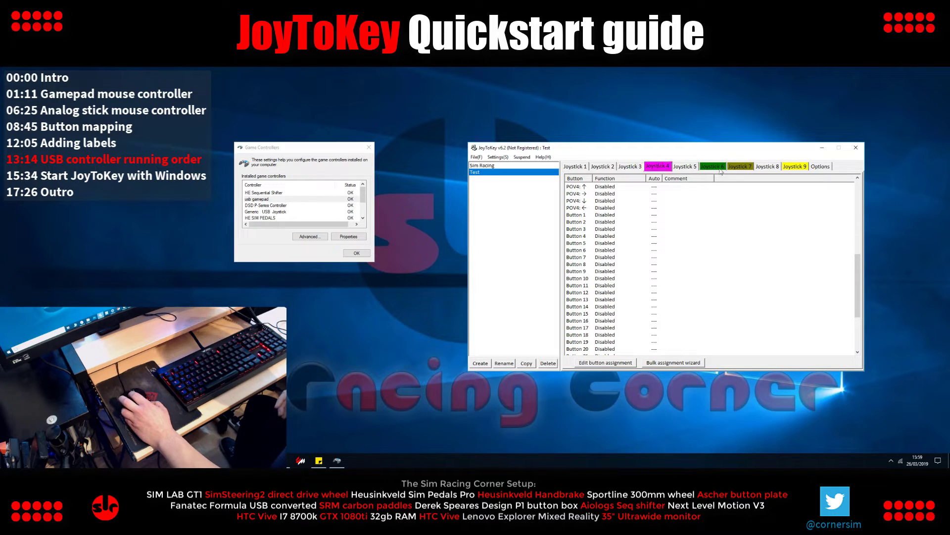
pyautogui.click(602, 168)
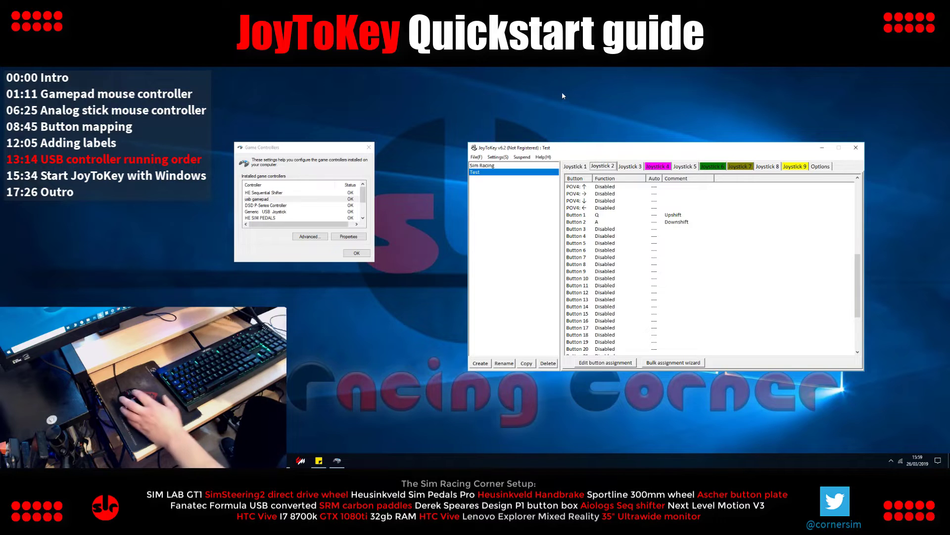
# Set the HE Sequential Shifter's preferred joystick number to Joystick 2 in the advanced device settings.
pyautogui.click(820, 166)
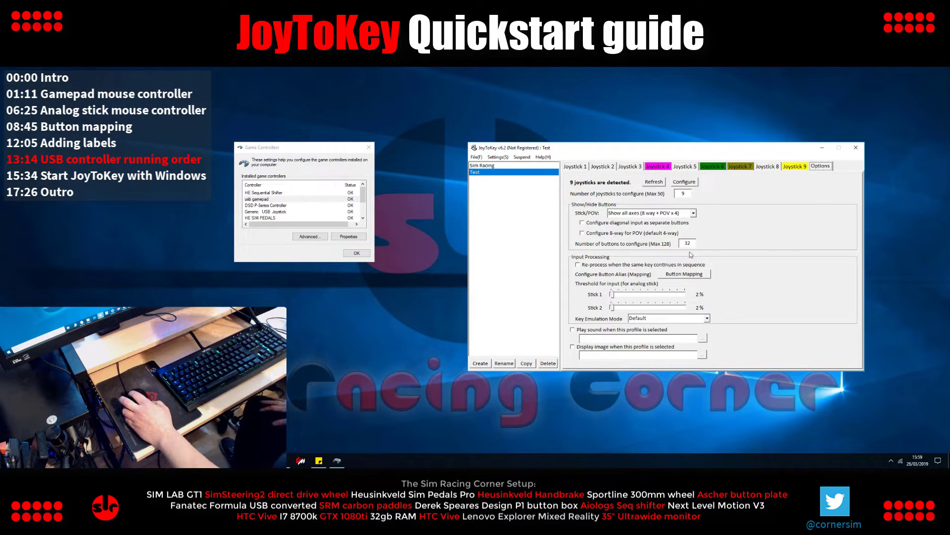
pyautogui.click(683, 181)
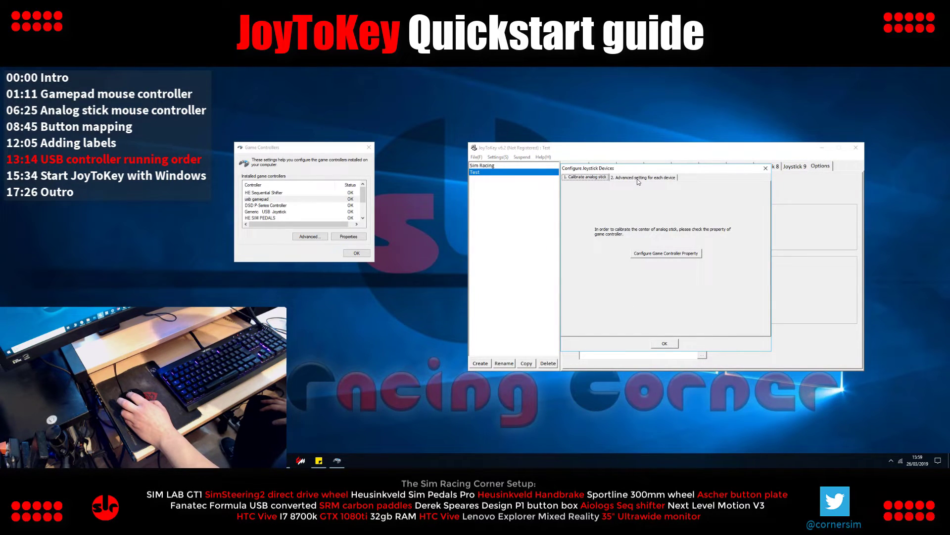
pyautogui.click(637, 178)
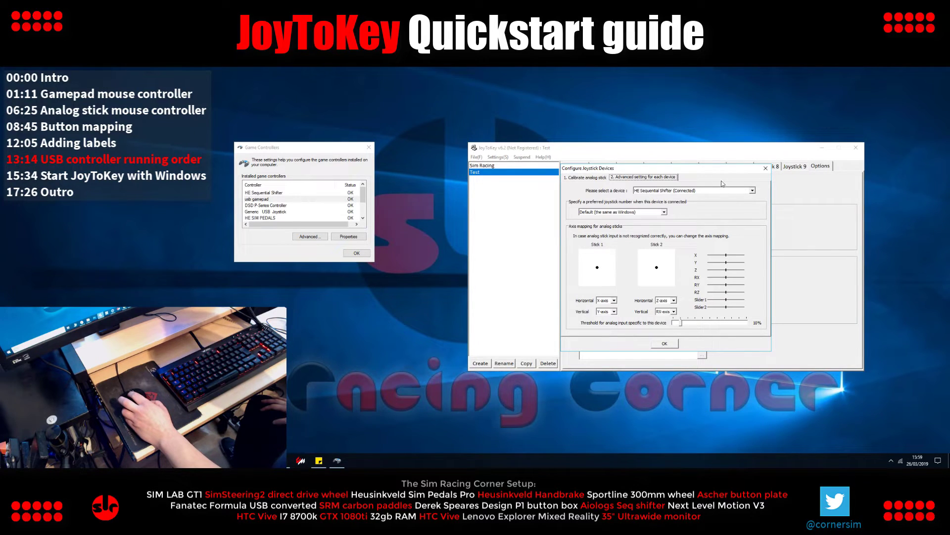
pyautogui.moveTo(714, 170); pyautogui.dragTo(696, 238)
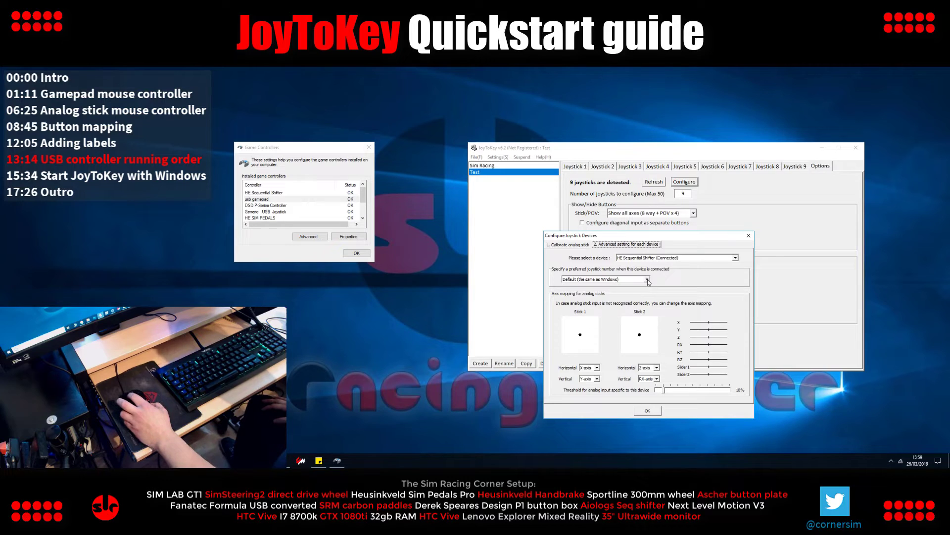
pyautogui.click(647, 279)
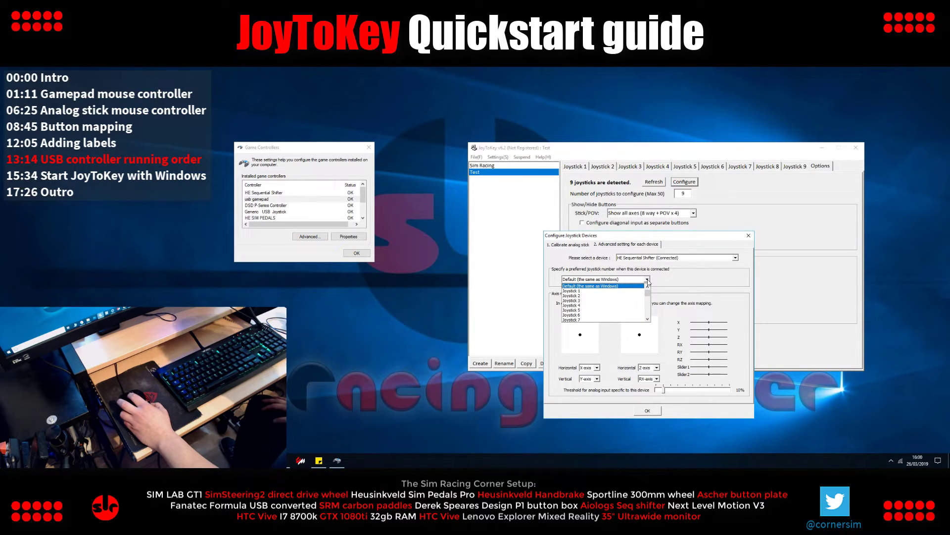
pyautogui.click(591, 295)
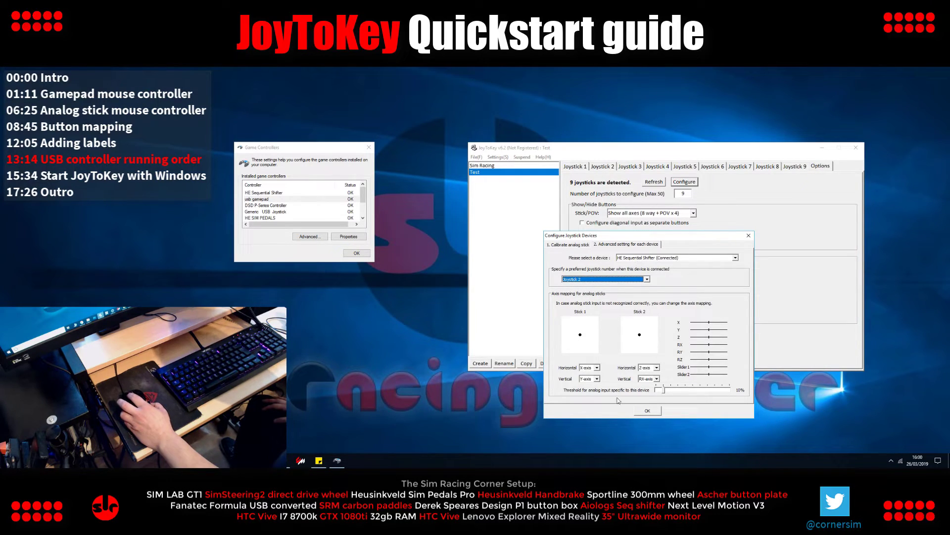
pyautogui.click(647, 411)
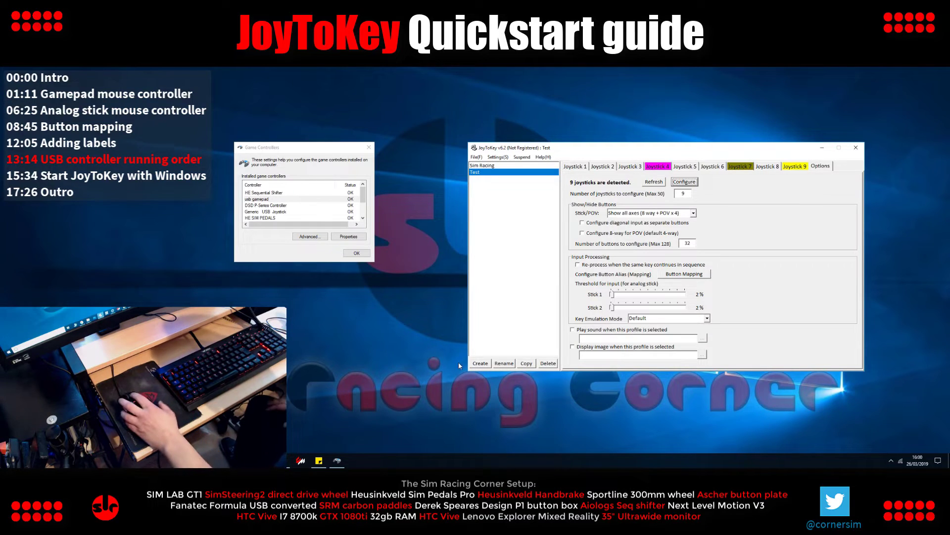
# Select Formula Rim (Connected) in the advanced device settings, keep it as Joystick 9, and confirm.
pyautogui.click(795, 166)
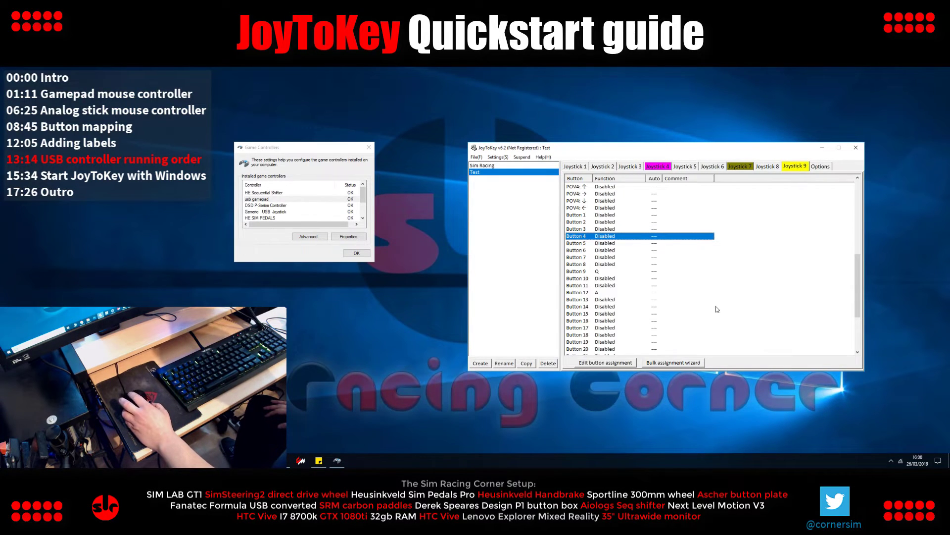
pyautogui.click(796, 166)
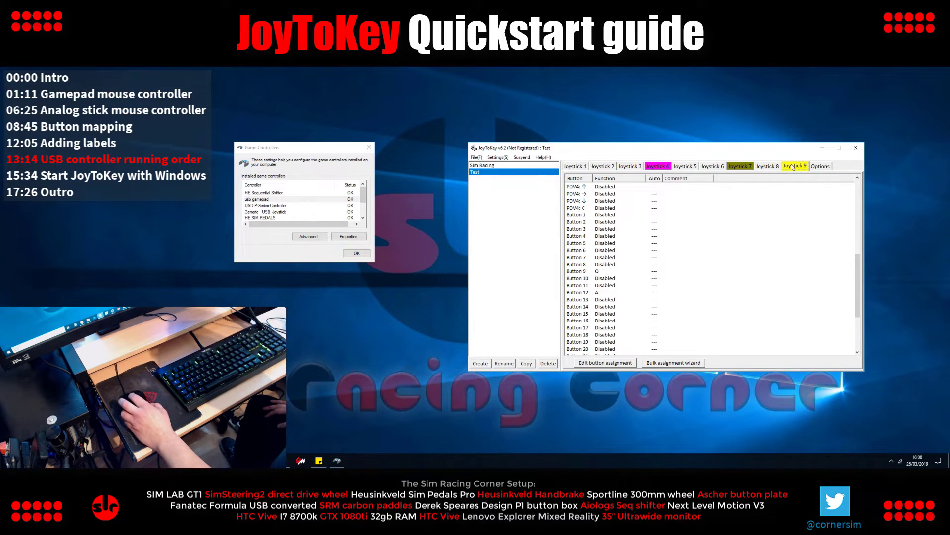
pyautogui.click(818, 167)
pyautogui.click(682, 182)
pyautogui.click(641, 177)
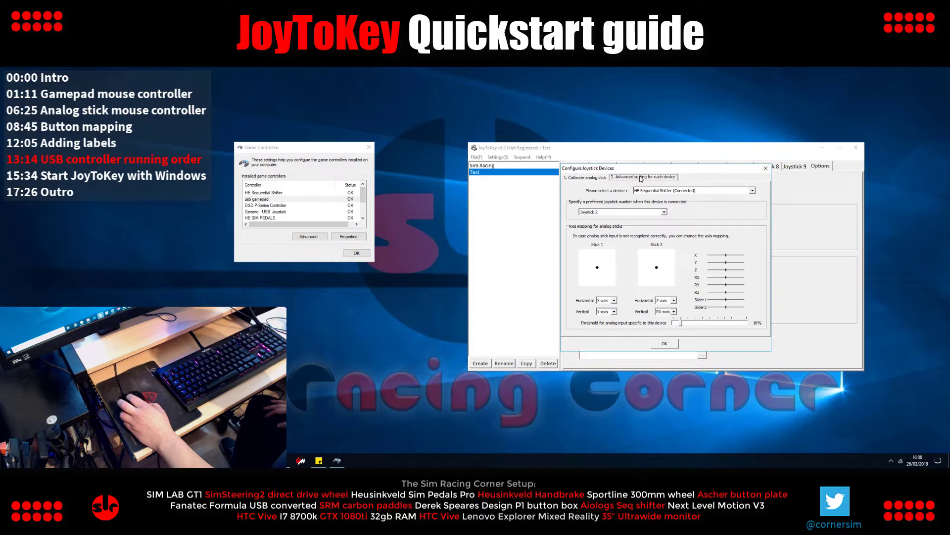
pyautogui.click(750, 191)
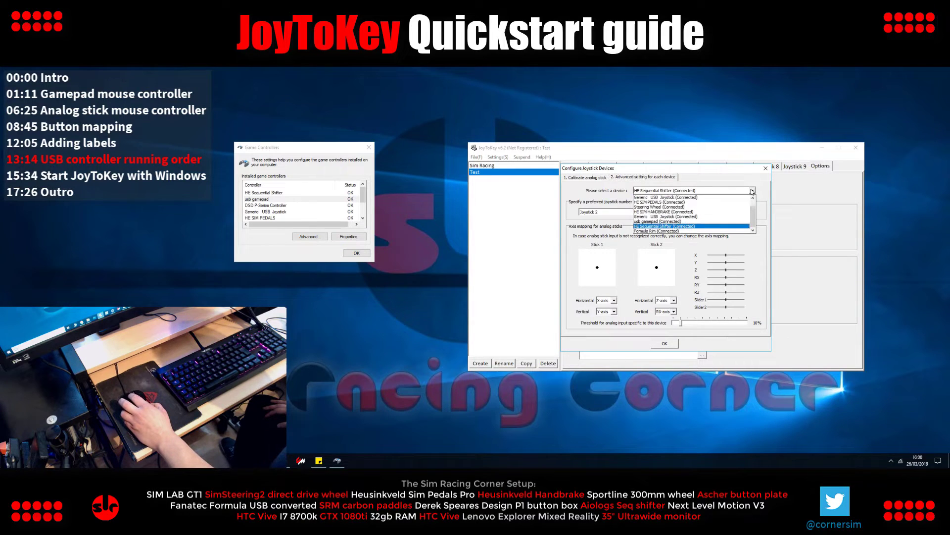
pyautogui.click(714, 231)
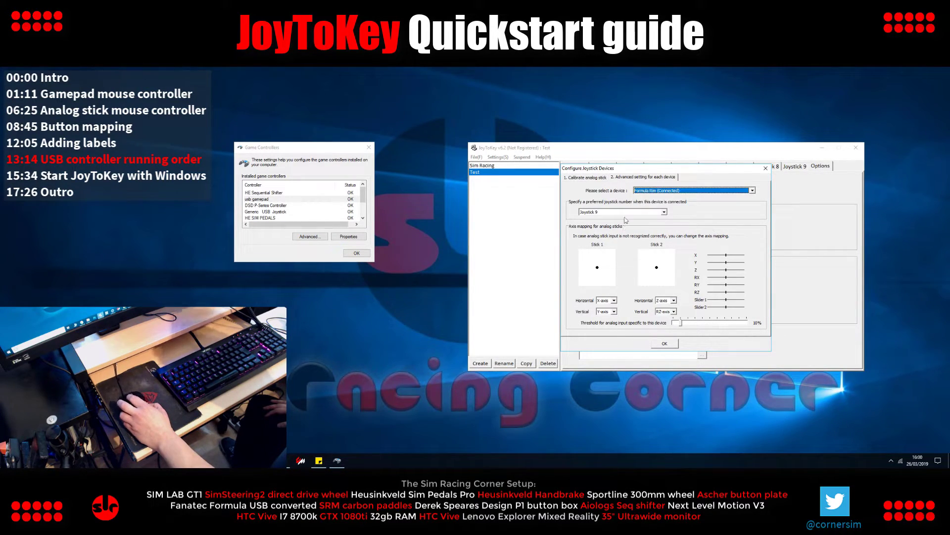
pyautogui.click(666, 343)
pyautogui.click(791, 167)
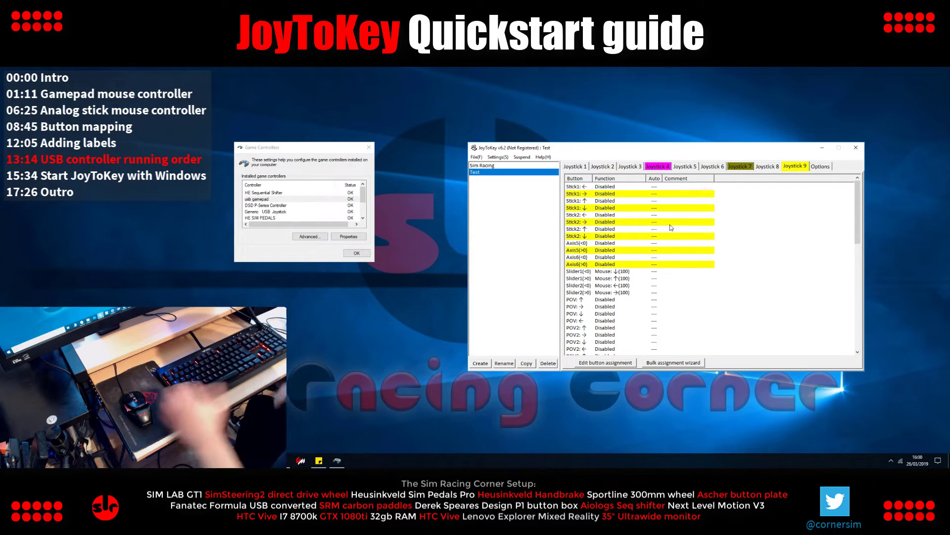
# Save the Test profile from JoyToKey's File menu.
pyautogui.click(476, 157)
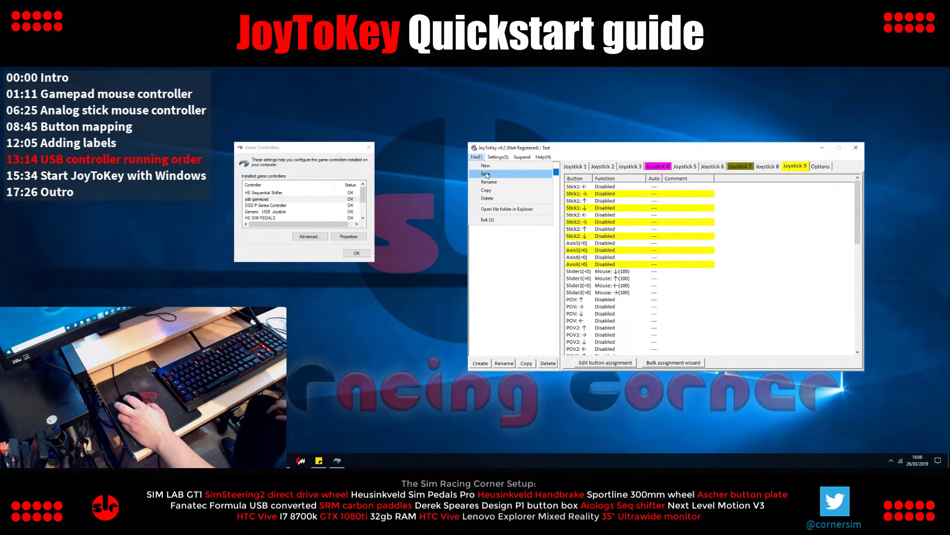
pyautogui.click(486, 174)
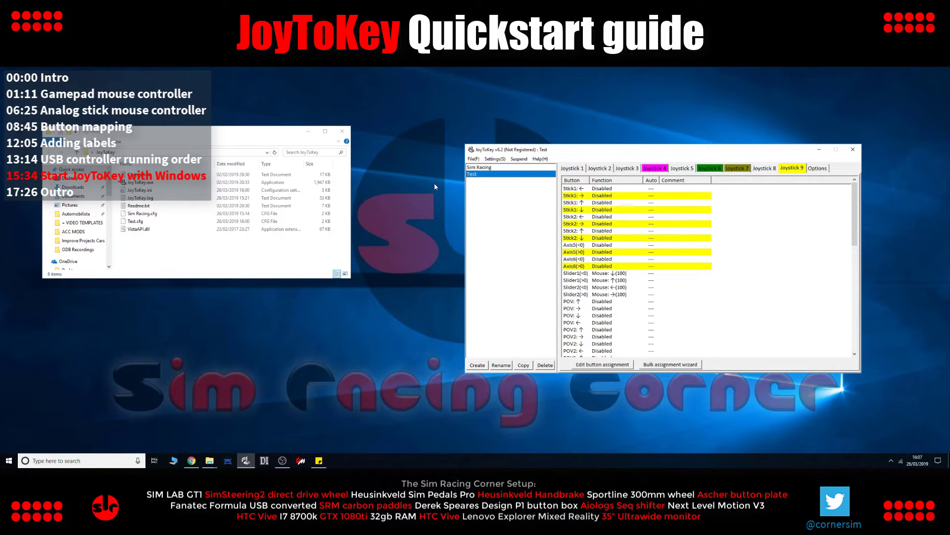
# Create a shortcut to JoyToKey.exe in the JoyToKey folder.
pyautogui.moveTo(195, 134); pyautogui.dragTo(224, 117)
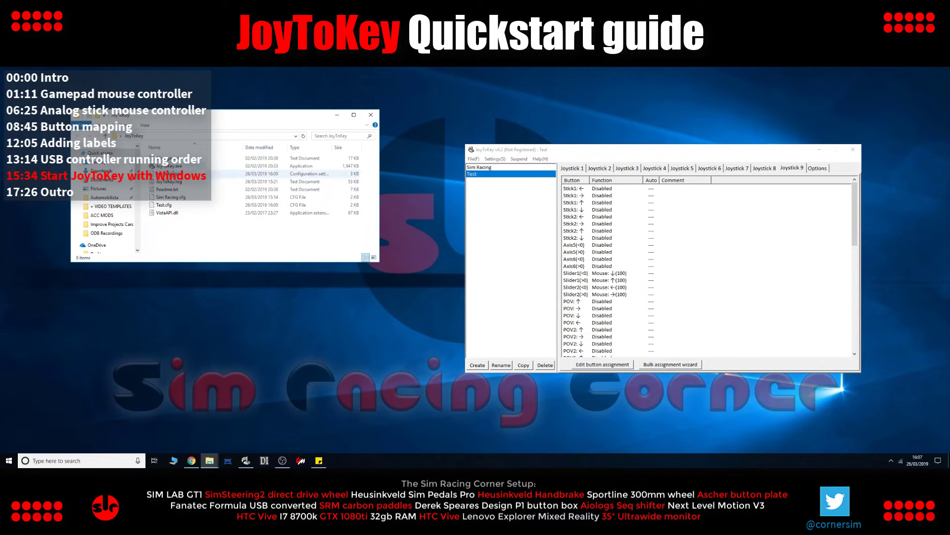
pyautogui.rightClick(173, 169)
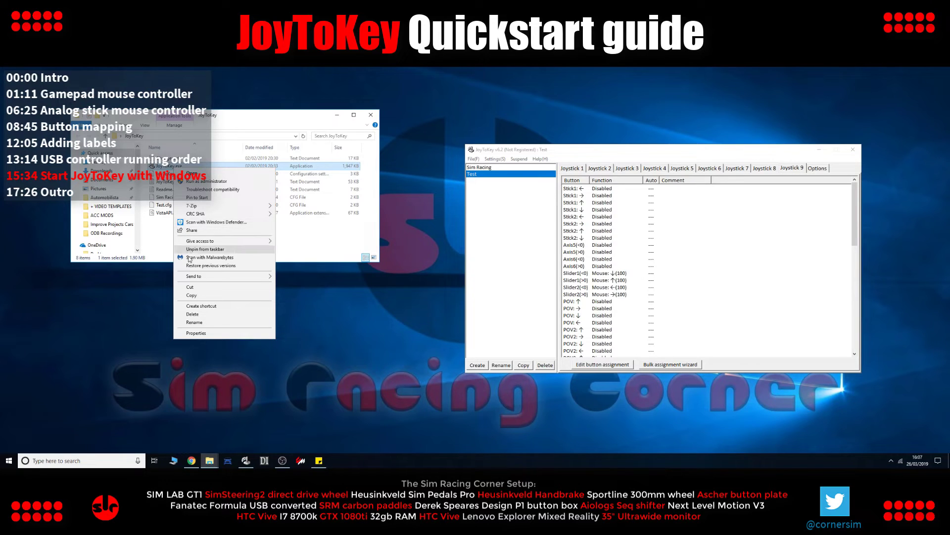
pyautogui.click(201, 306)
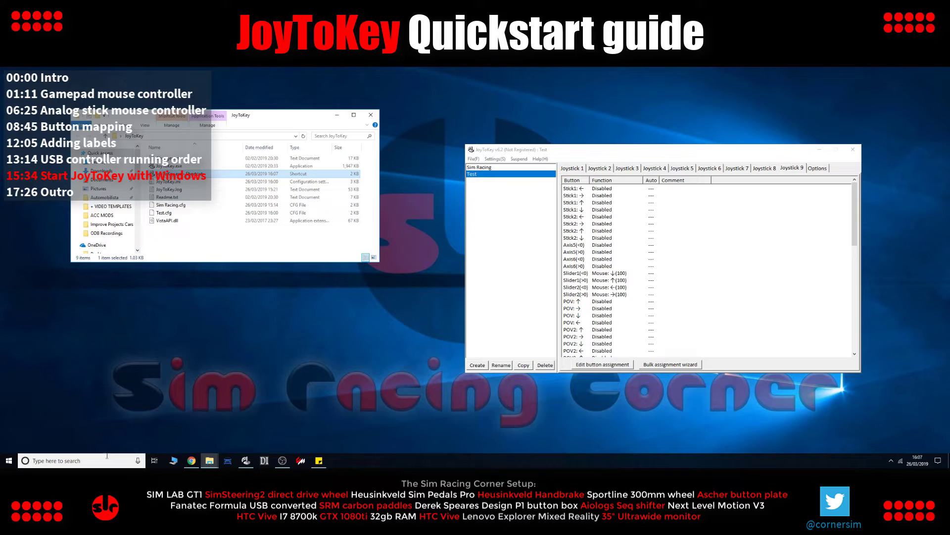
# Open the Run dialog via Windows search and paste shell:startup into it.
pyautogui.click(51, 461)
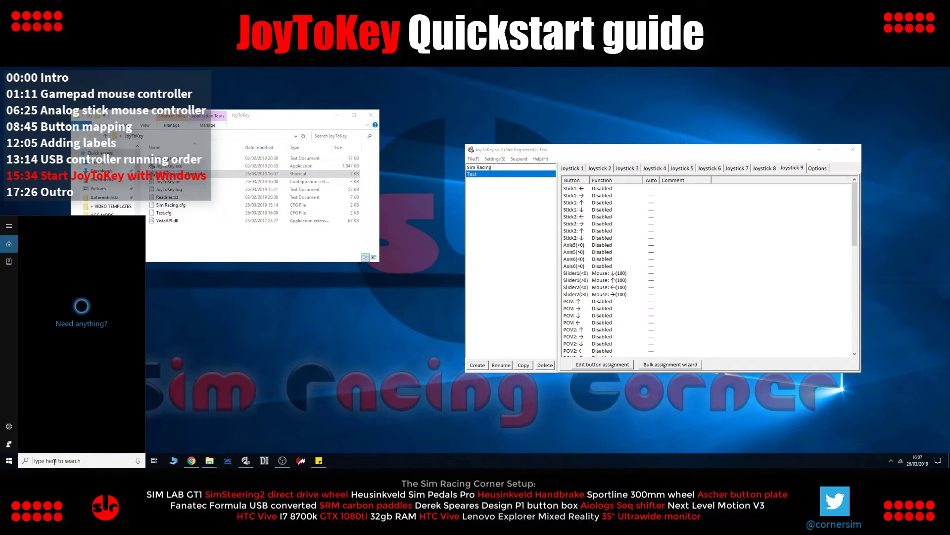
pyautogui.write('run')
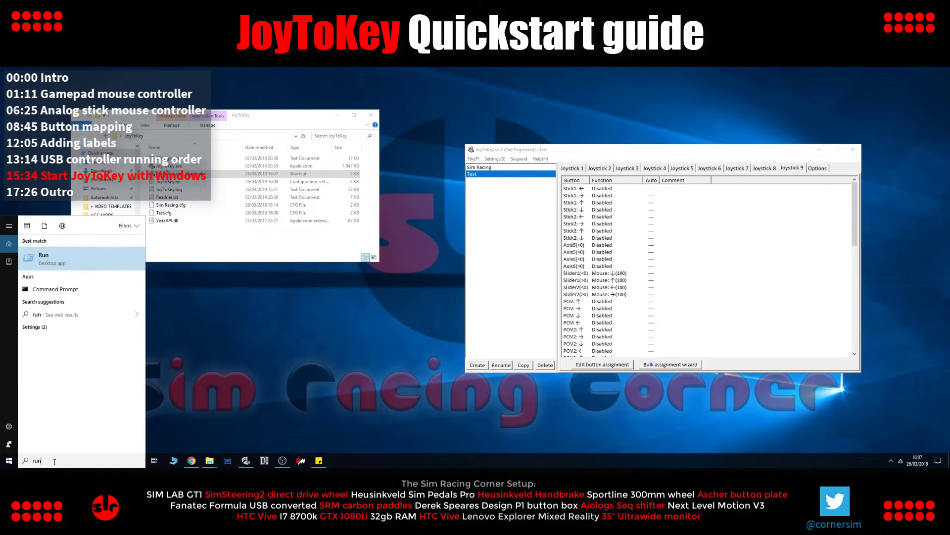
pyautogui.press('Return')
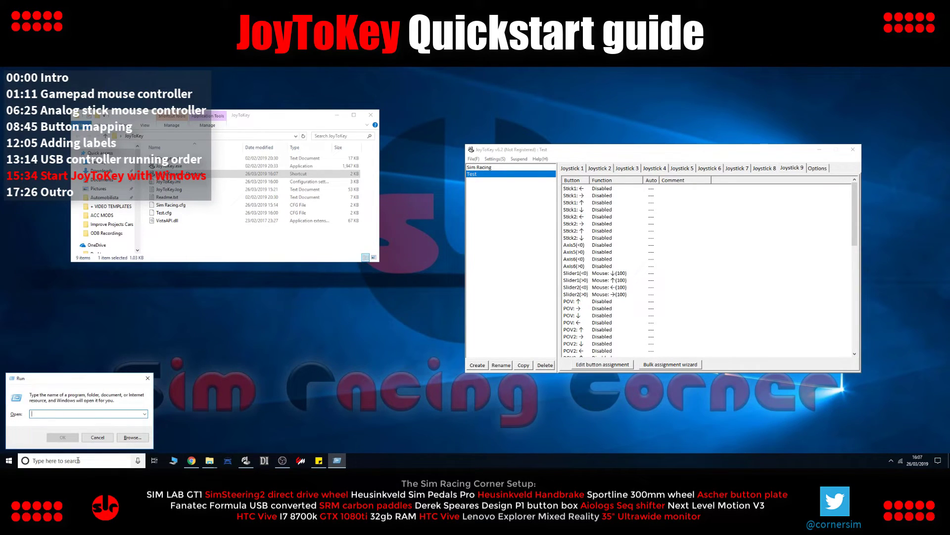
pyautogui.moveTo(74, 379); pyautogui.dragTo(255, 311)
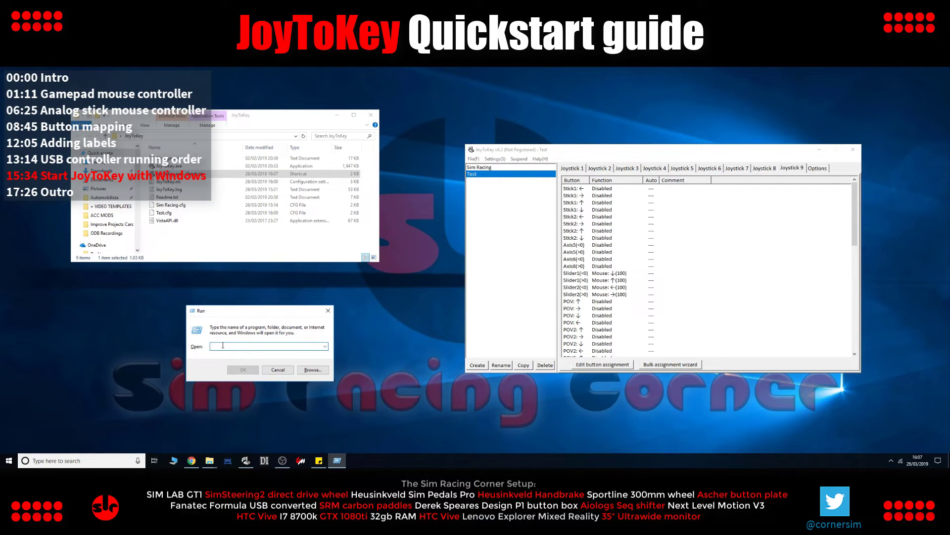
pyautogui.write('shell:startup')
# Open the Startup folder and move the new JoyToKey.exe shortcut into it.
pyautogui.click(236, 372)
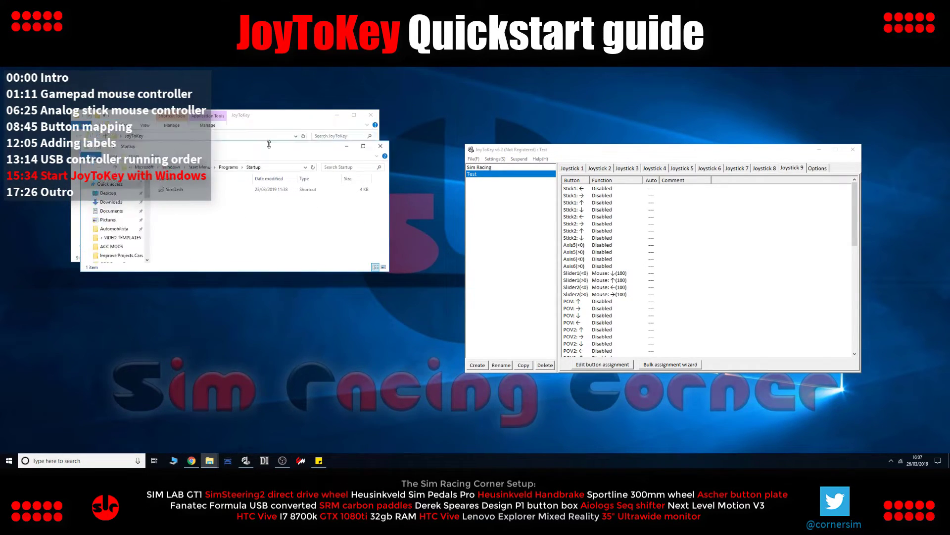
pyautogui.moveTo(295, 124); pyautogui.dragTo(525, 204)
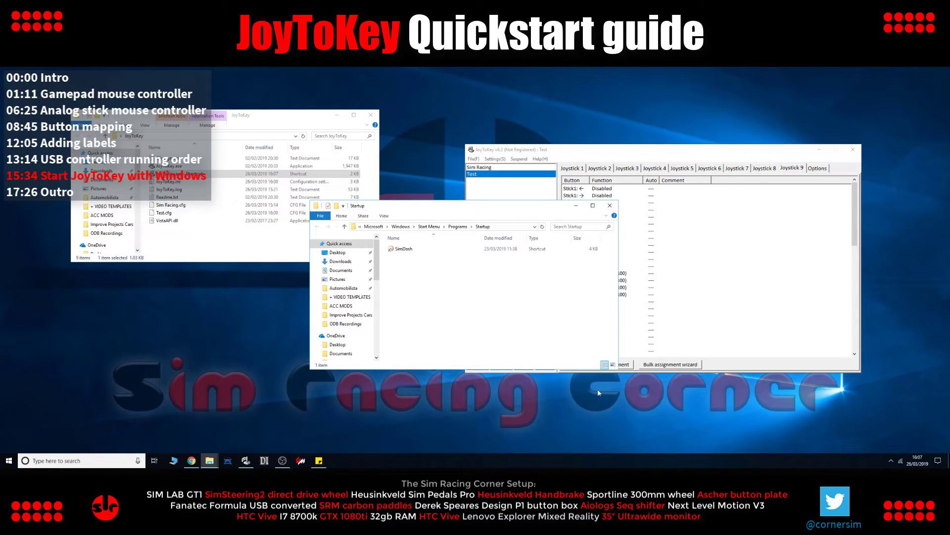
pyautogui.moveTo(616, 369); pyautogui.dragTo(636, 404)
pyautogui.click(168, 173)
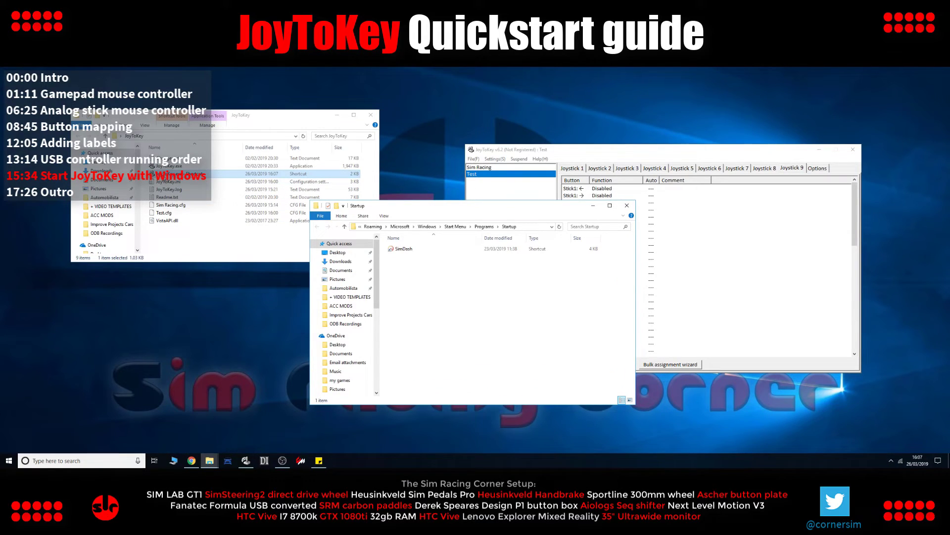
pyautogui.moveTo(168, 174); pyautogui.dragTo(447, 260)
# Rename the shortcut to JoyToKey, removing ' - Shortcut' and '.exe'.
pyautogui.click(424, 261)
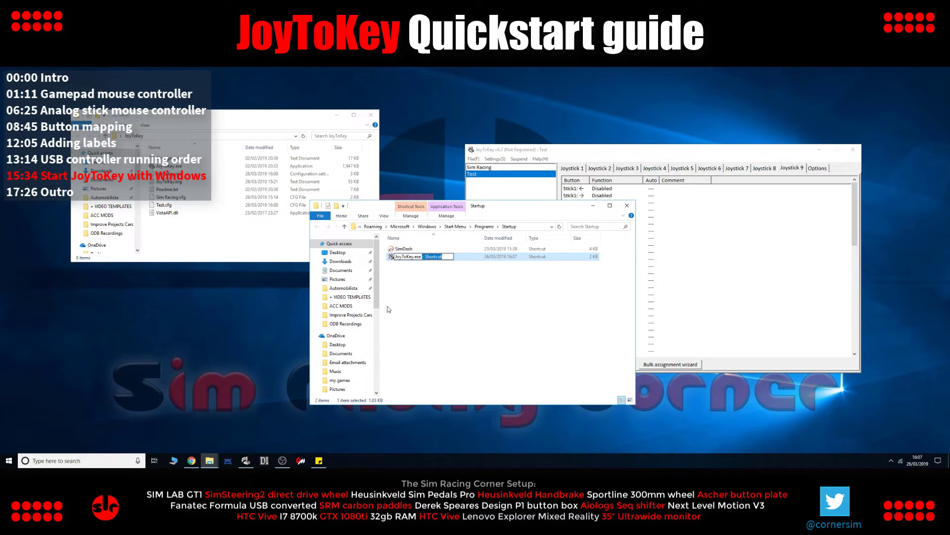
pyautogui.press('Delete')
pyautogui.click(414, 315)
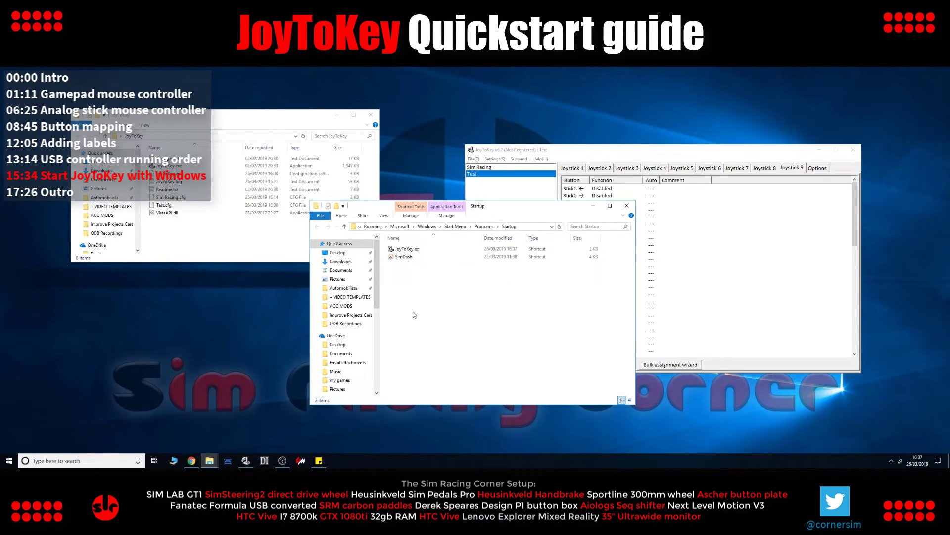
pyautogui.click(408, 249)
pyautogui.click(417, 250)
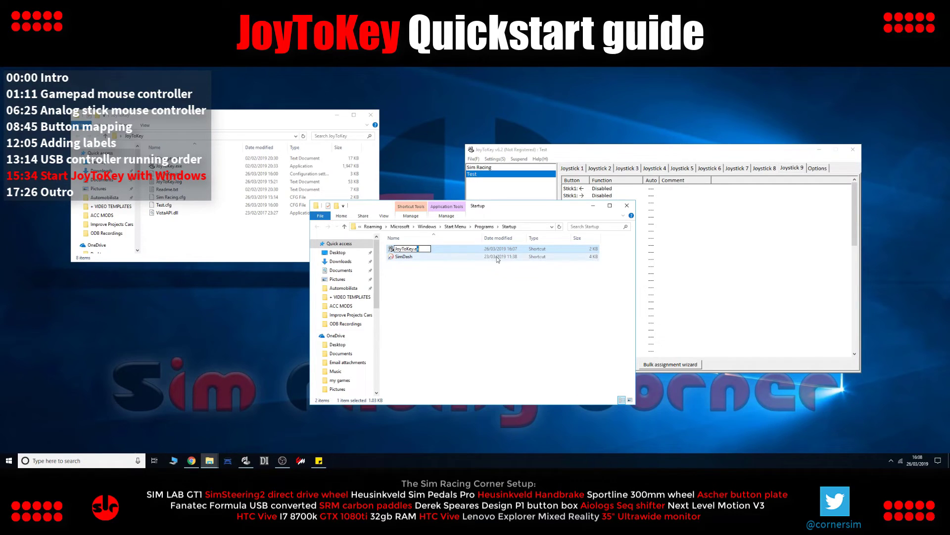
pyautogui.press('Delete')
pyautogui.click(446, 311)
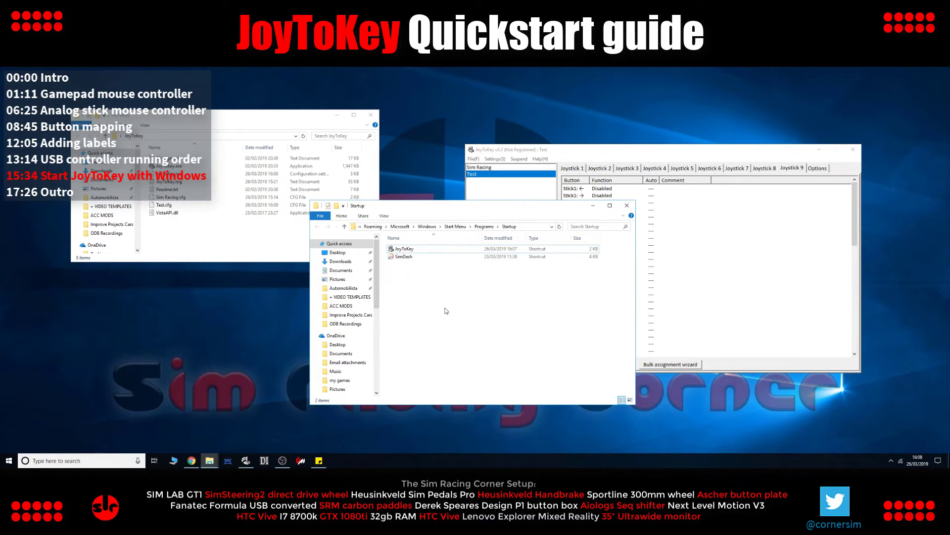
pyautogui.moveTo(538, 207); pyautogui.dragTo(411, 238)
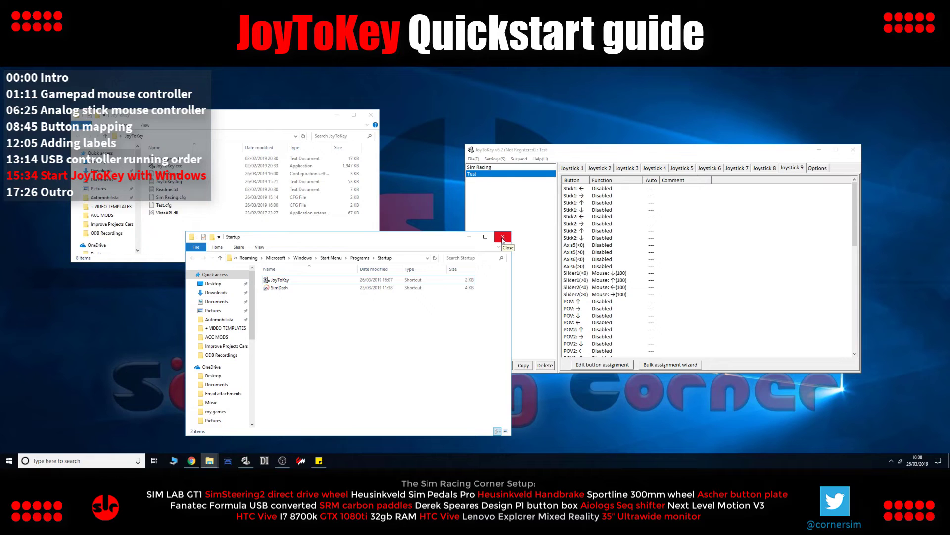
# Close the Startup window and turn on 'Start JoyToKey in a minimized mode' in Preferences.
pyautogui.click(502, 240)
pyautogui.moveTo(598, 153); pyautogui.dragTo(486, 171)
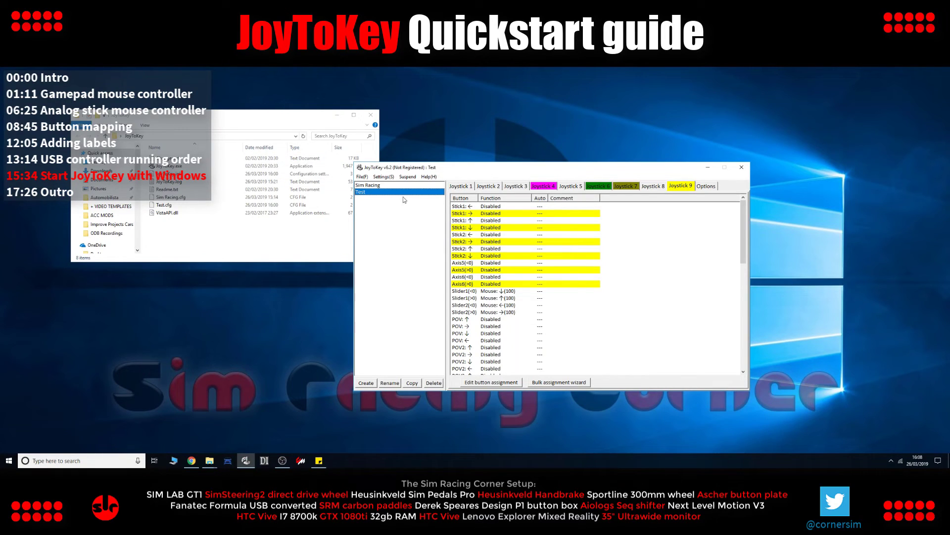
pyautogui.click(429, 177)
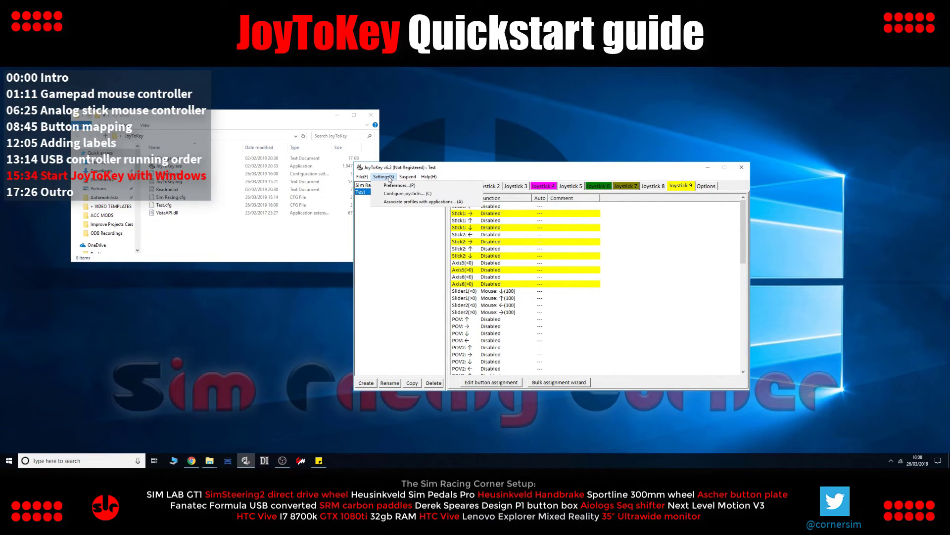
pyautogui.click(391, 185)
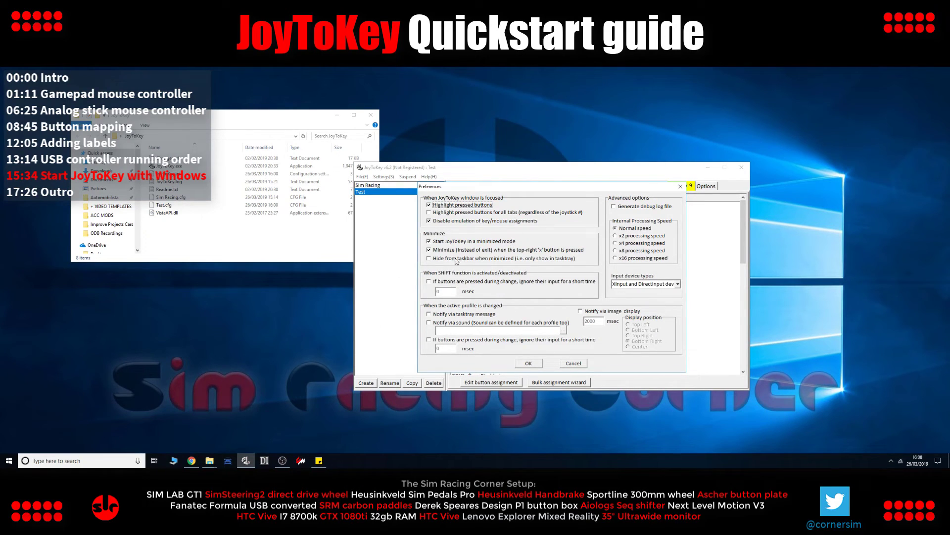
pyautogui.click(450, 243)
pyautogui.click(529, 364)
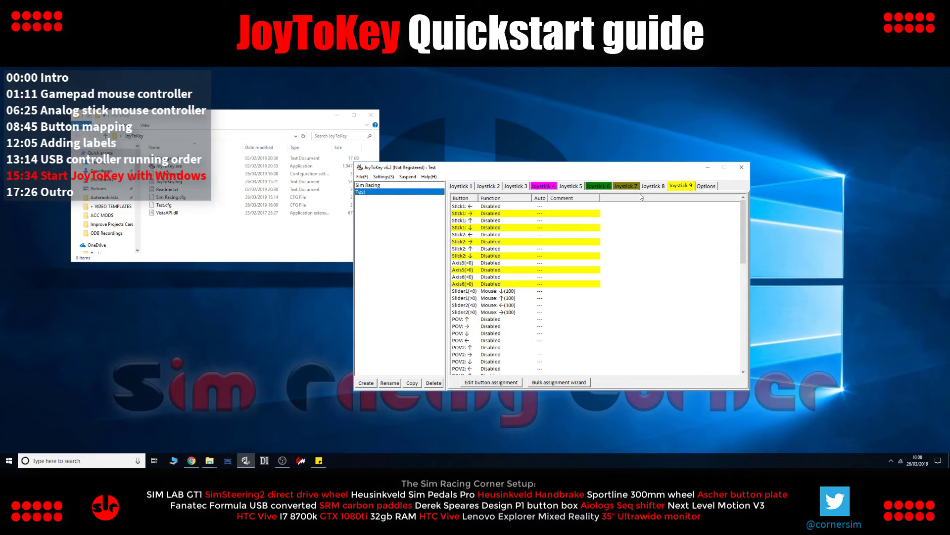
pyautogui.click(891, 460)
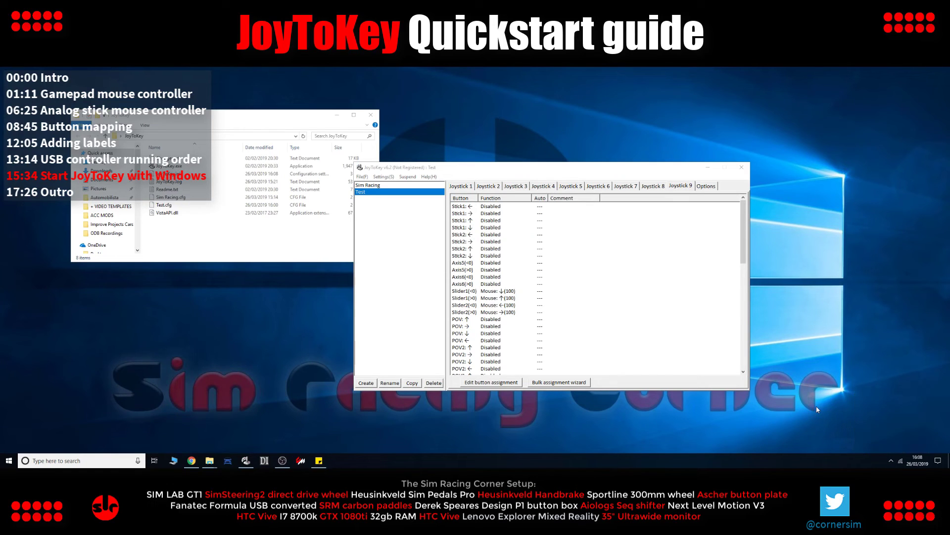
pyautogui.click(608, 174)
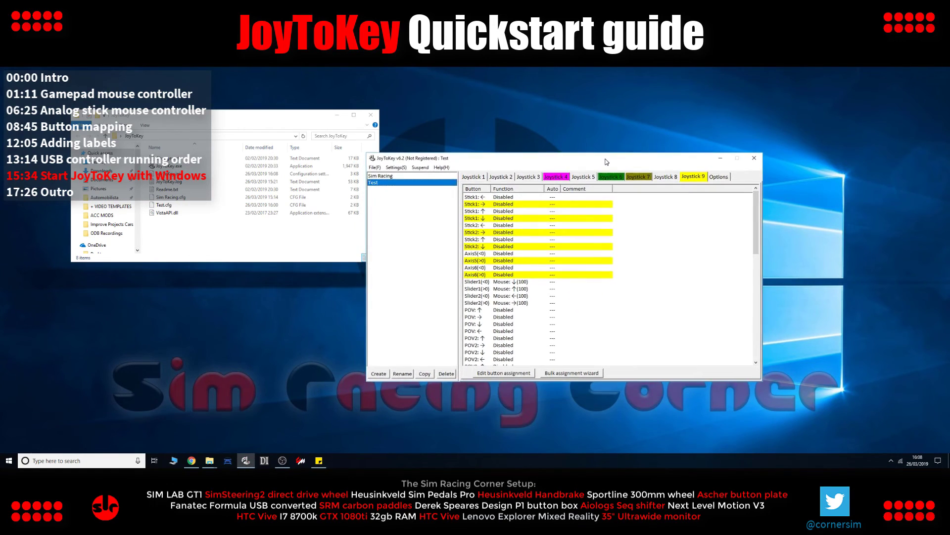